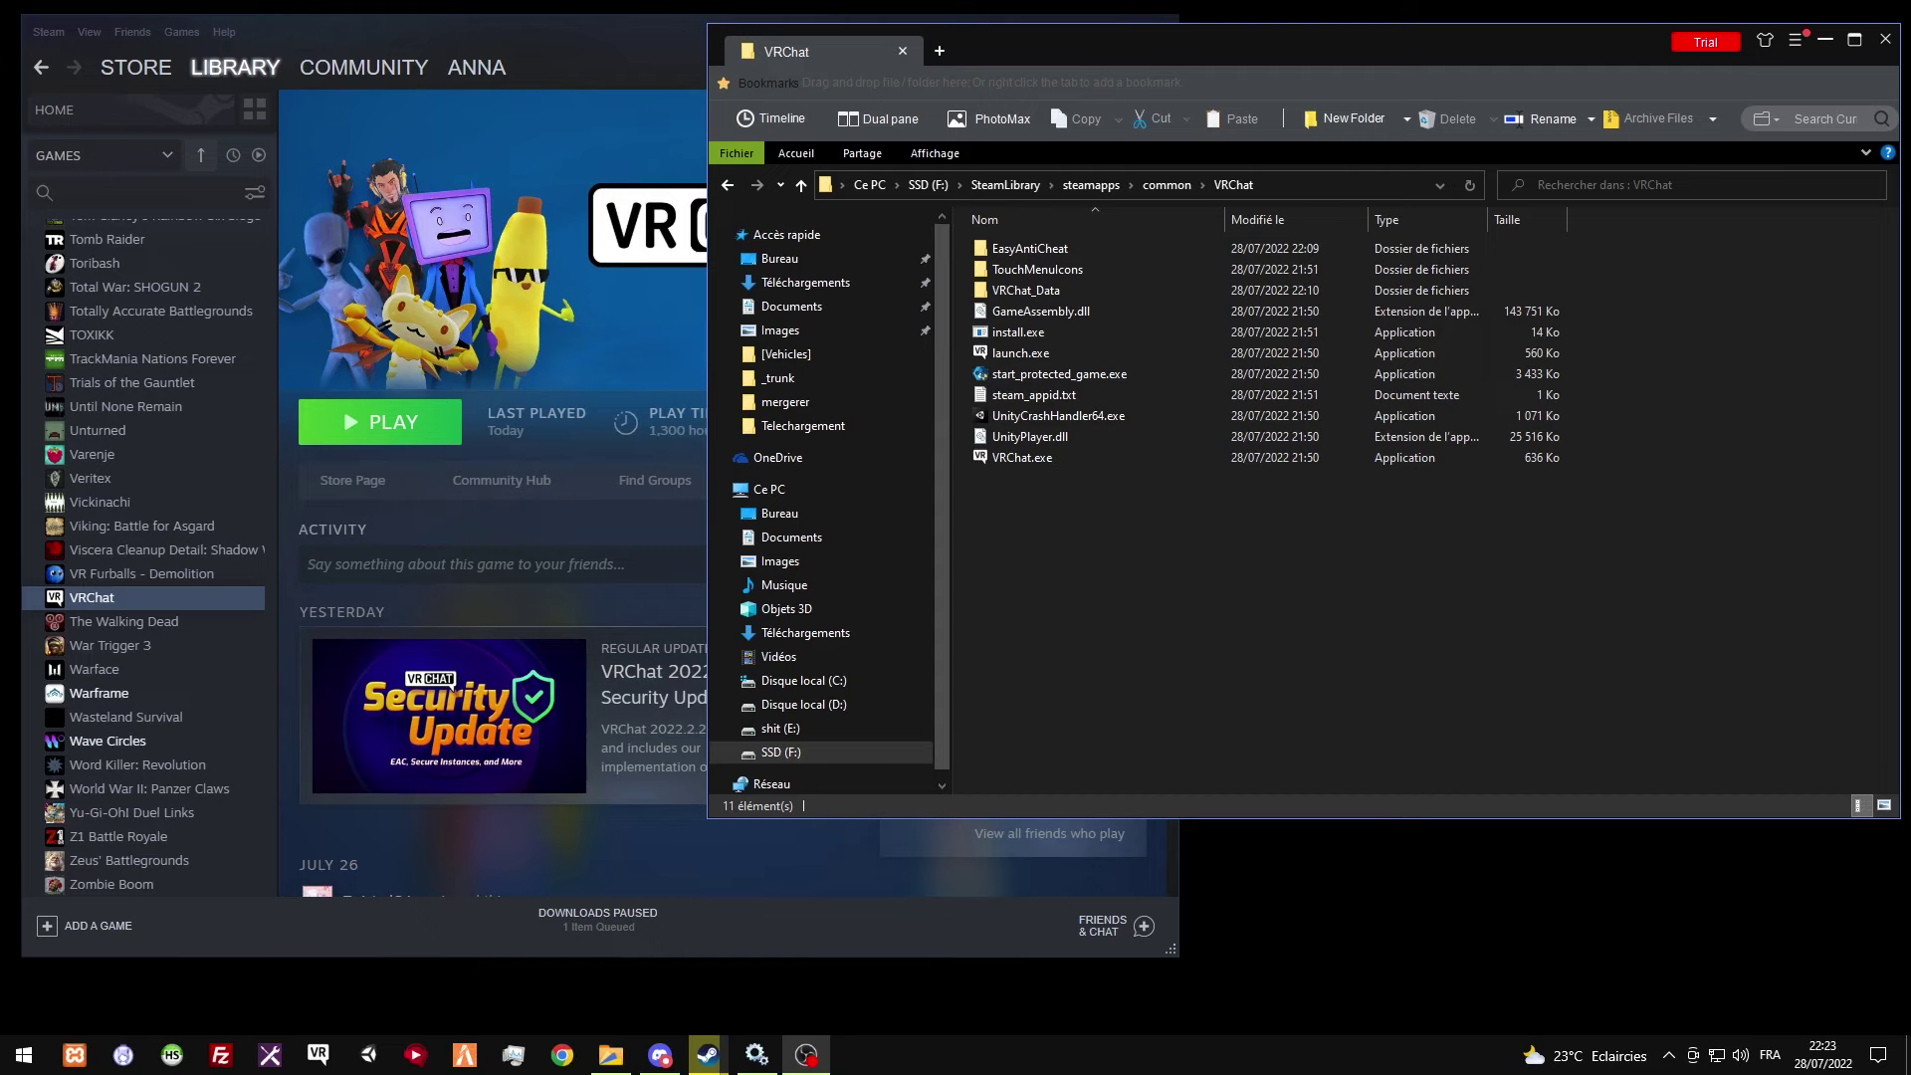
Switch between Steam's VRChat page and the VRChat game folder, ending with Steam in front.
{"action": "left_click", "coordinate": [699, 514]}
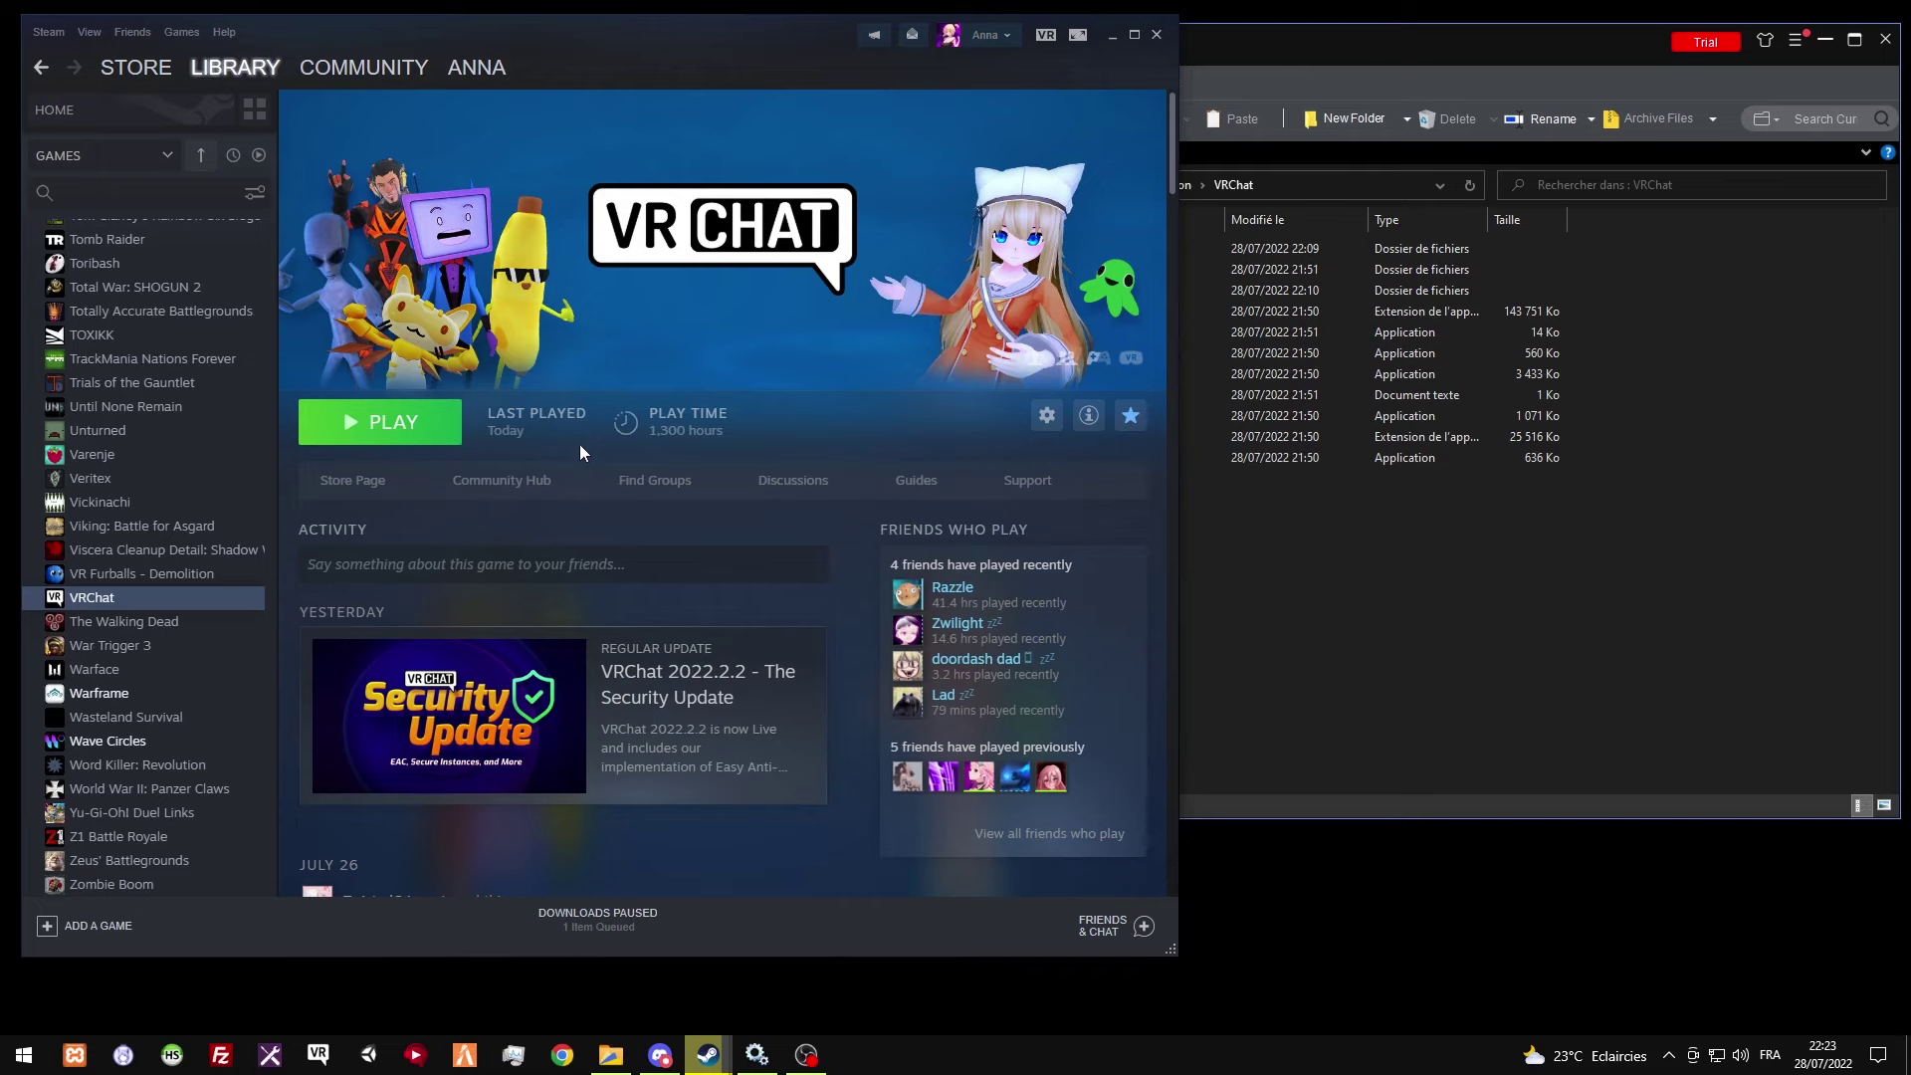
{"action": "left_click", "coordinate": [1290, 576]}
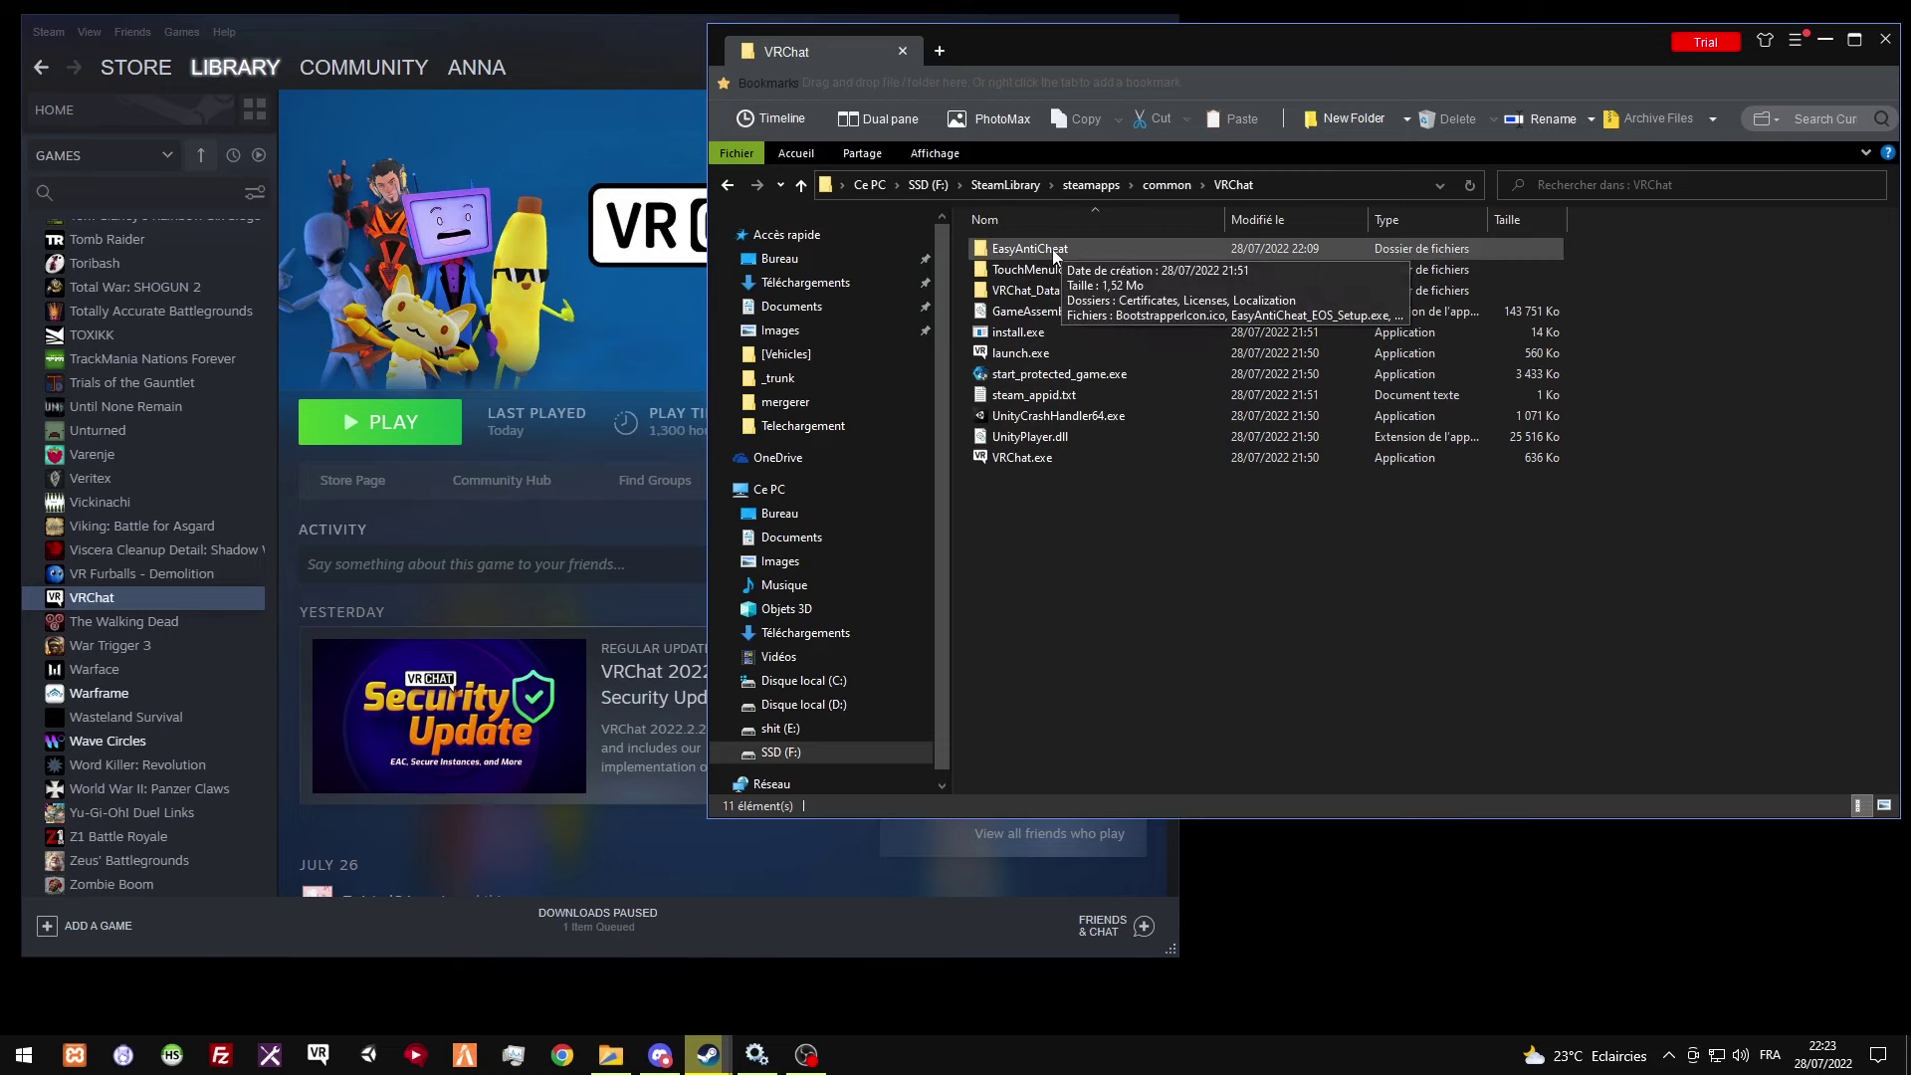
{"action": "left_click", "coordinate": [589, 444]}
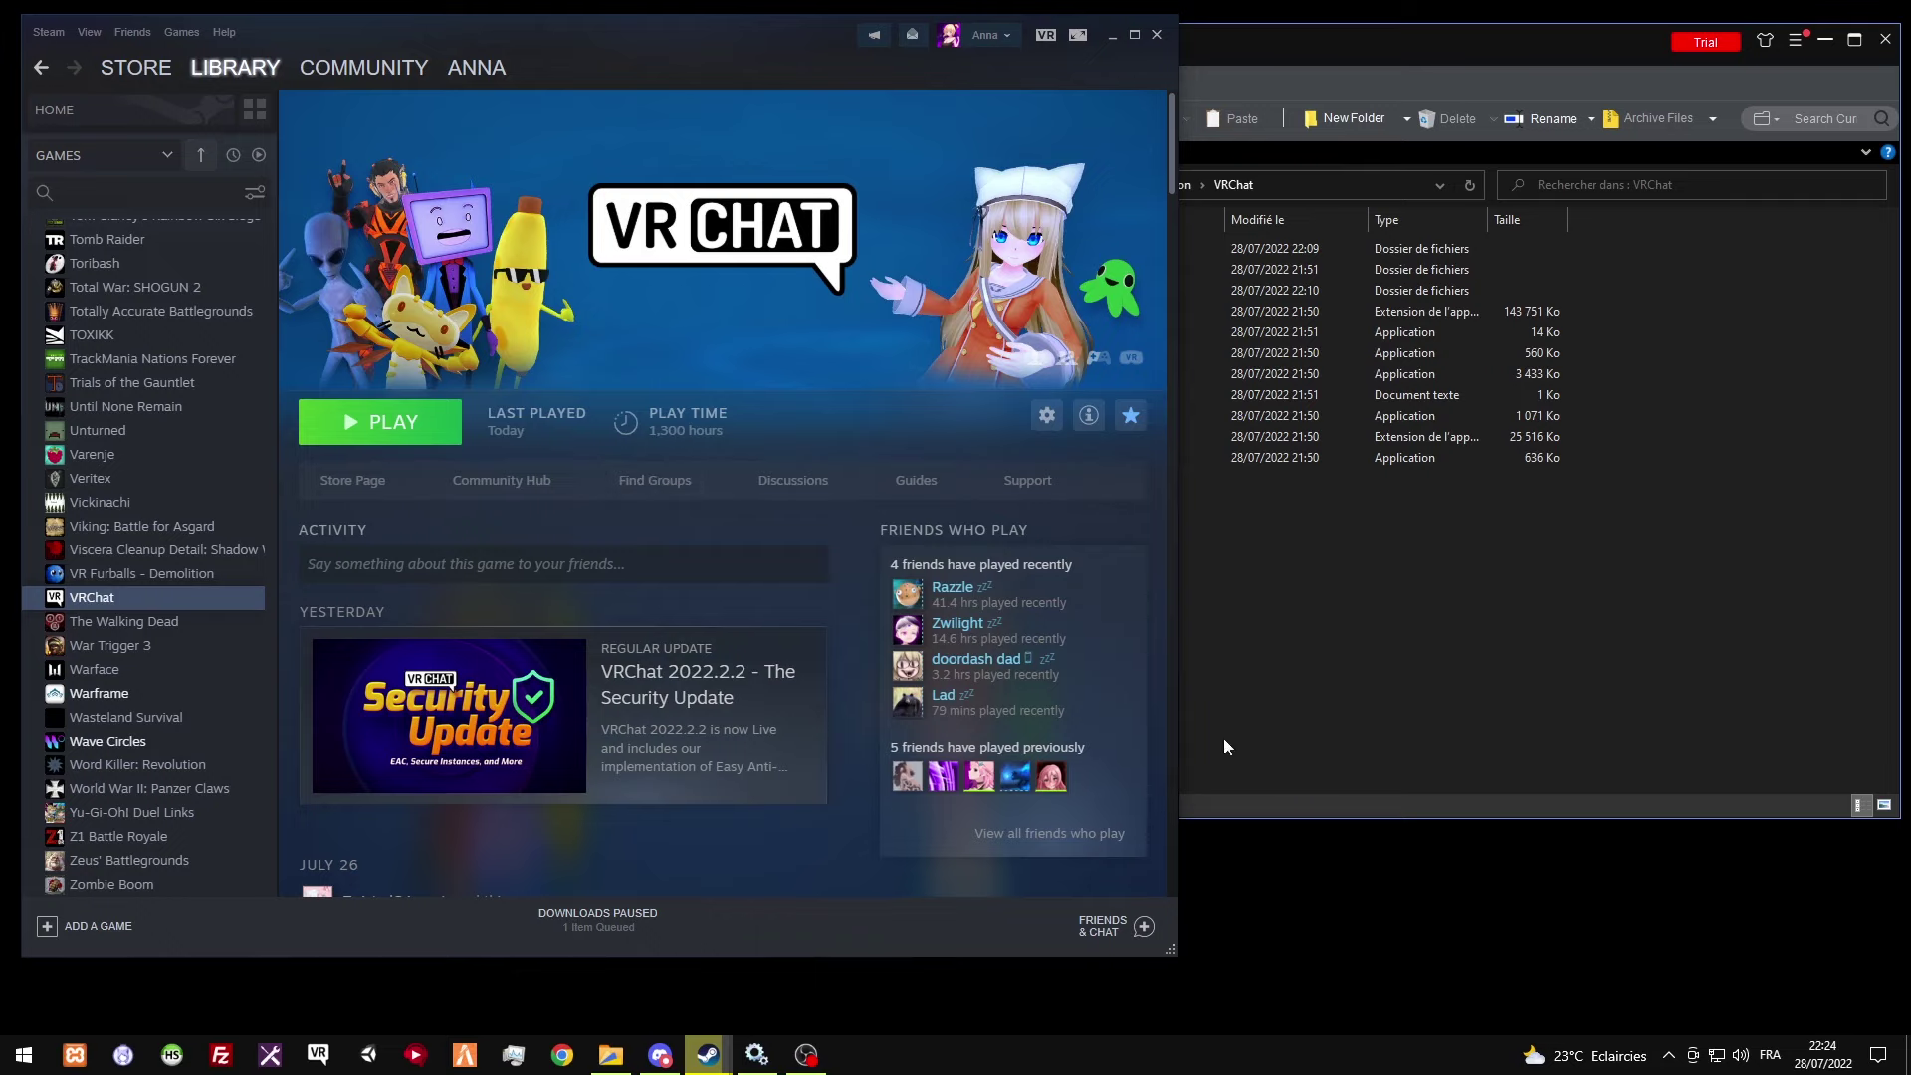
Open VRChat's EasyAntiCheat folder and select EasyAntiCheat_EOS_Setup.exe.
{"action": "left_click", "coordinate": [1232, 665]}
{"action": "double_click", "coordinate": [1036, 256]}
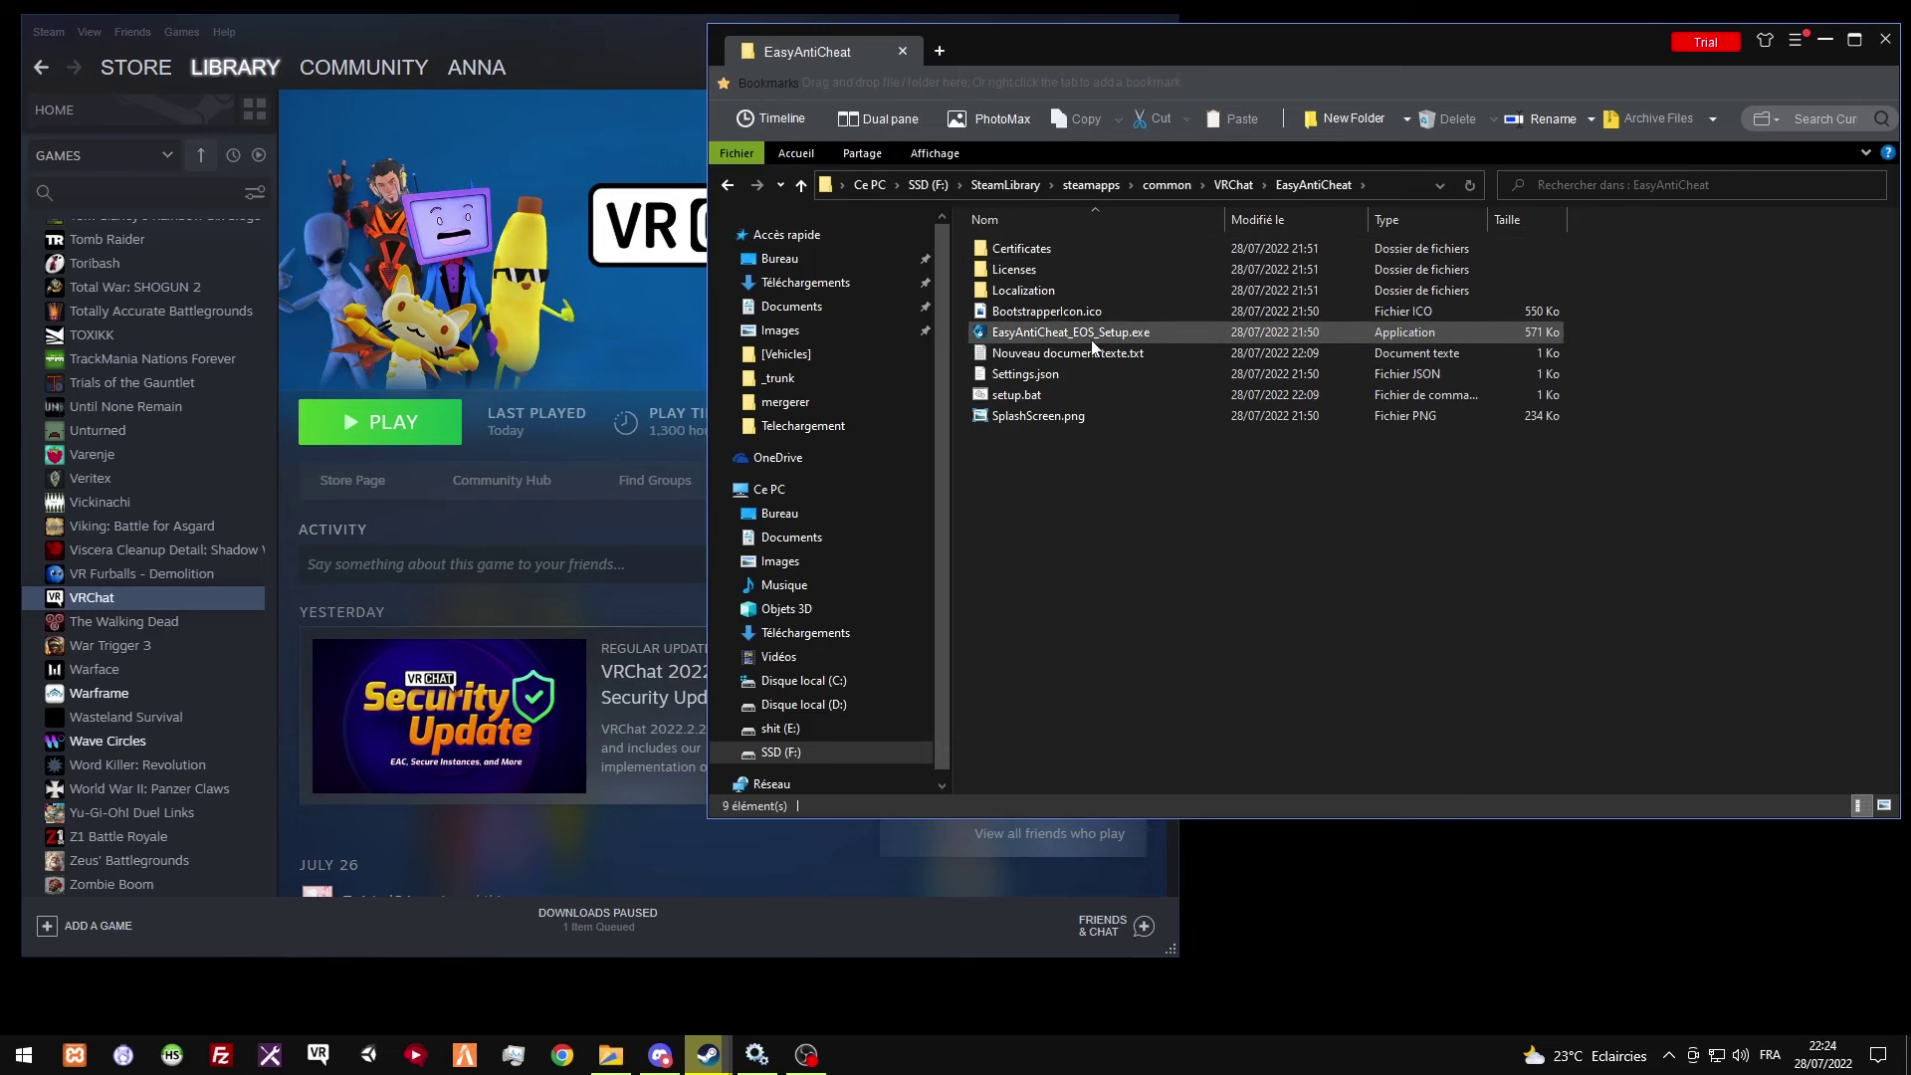
{"action": "left_click", "coordinate": [1092, 332]}
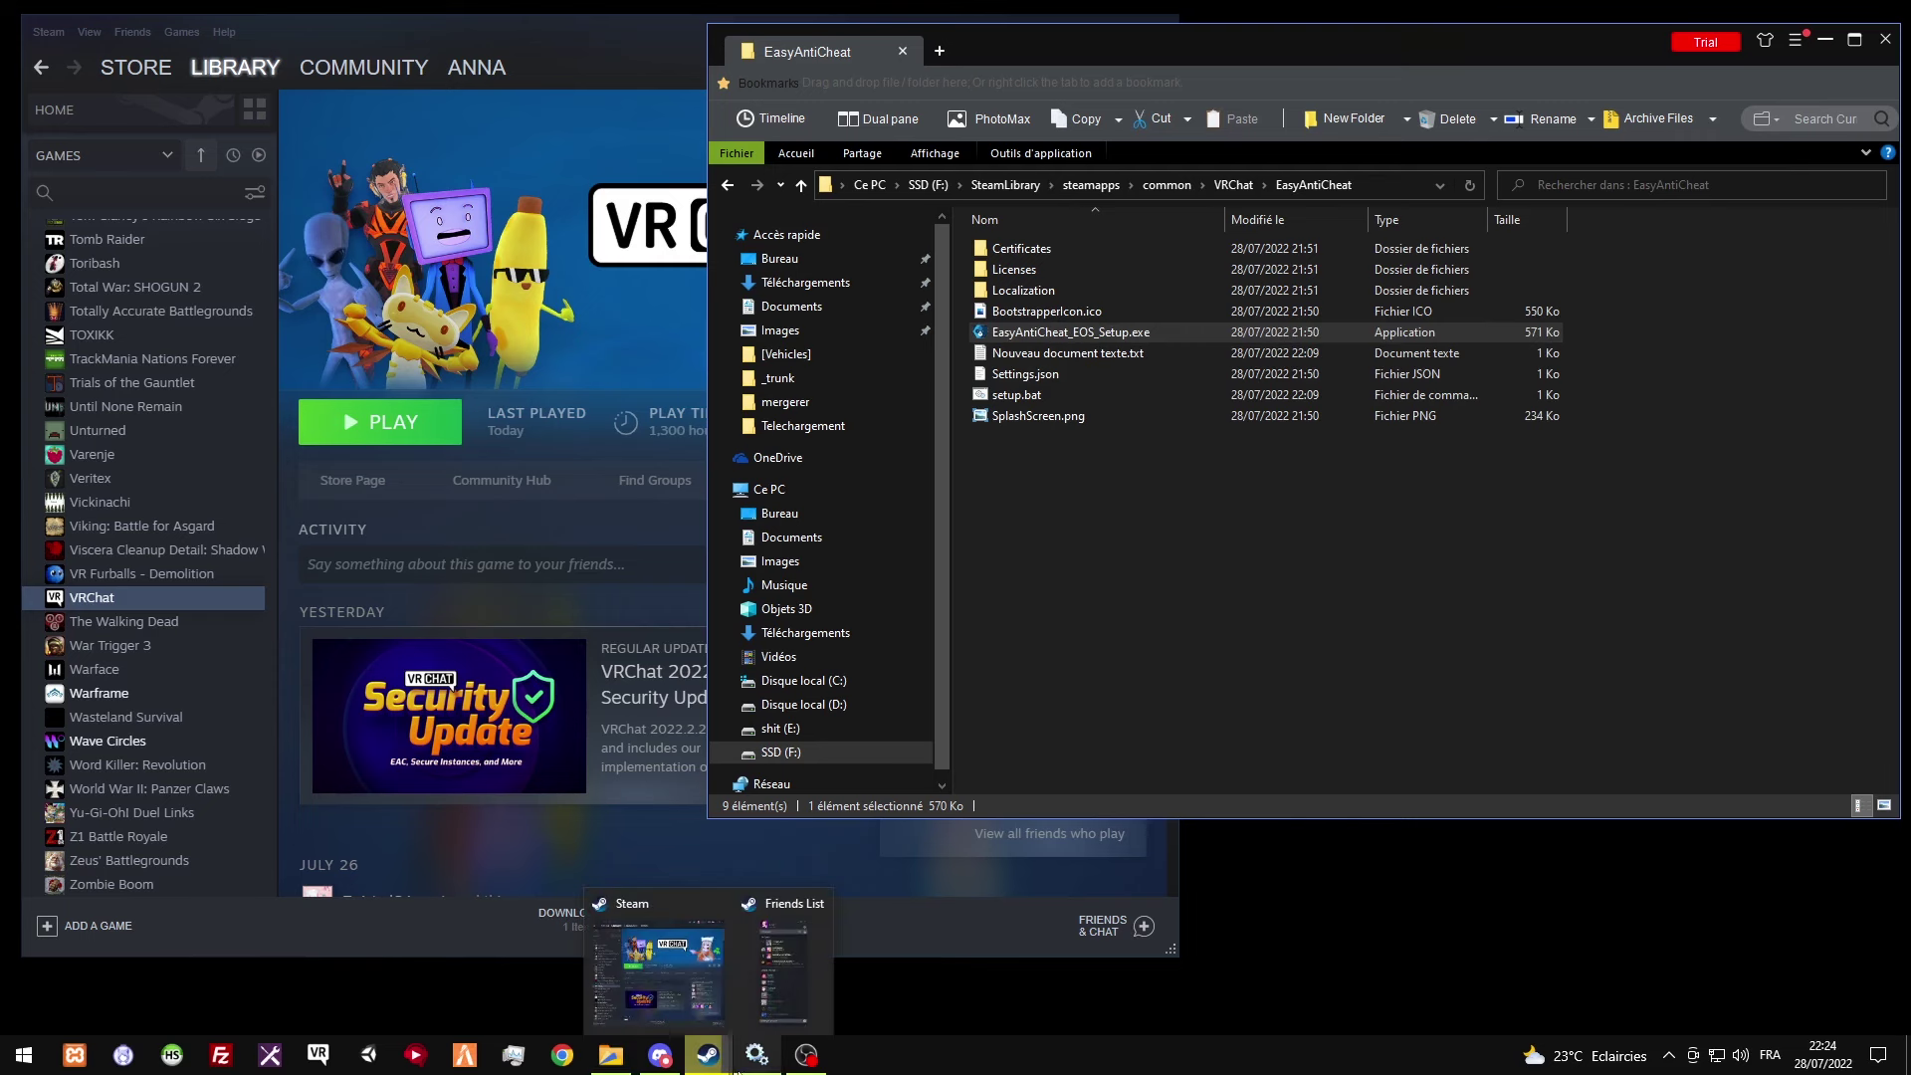
{"action": "left_click", "coordinate": [756, 1054]}
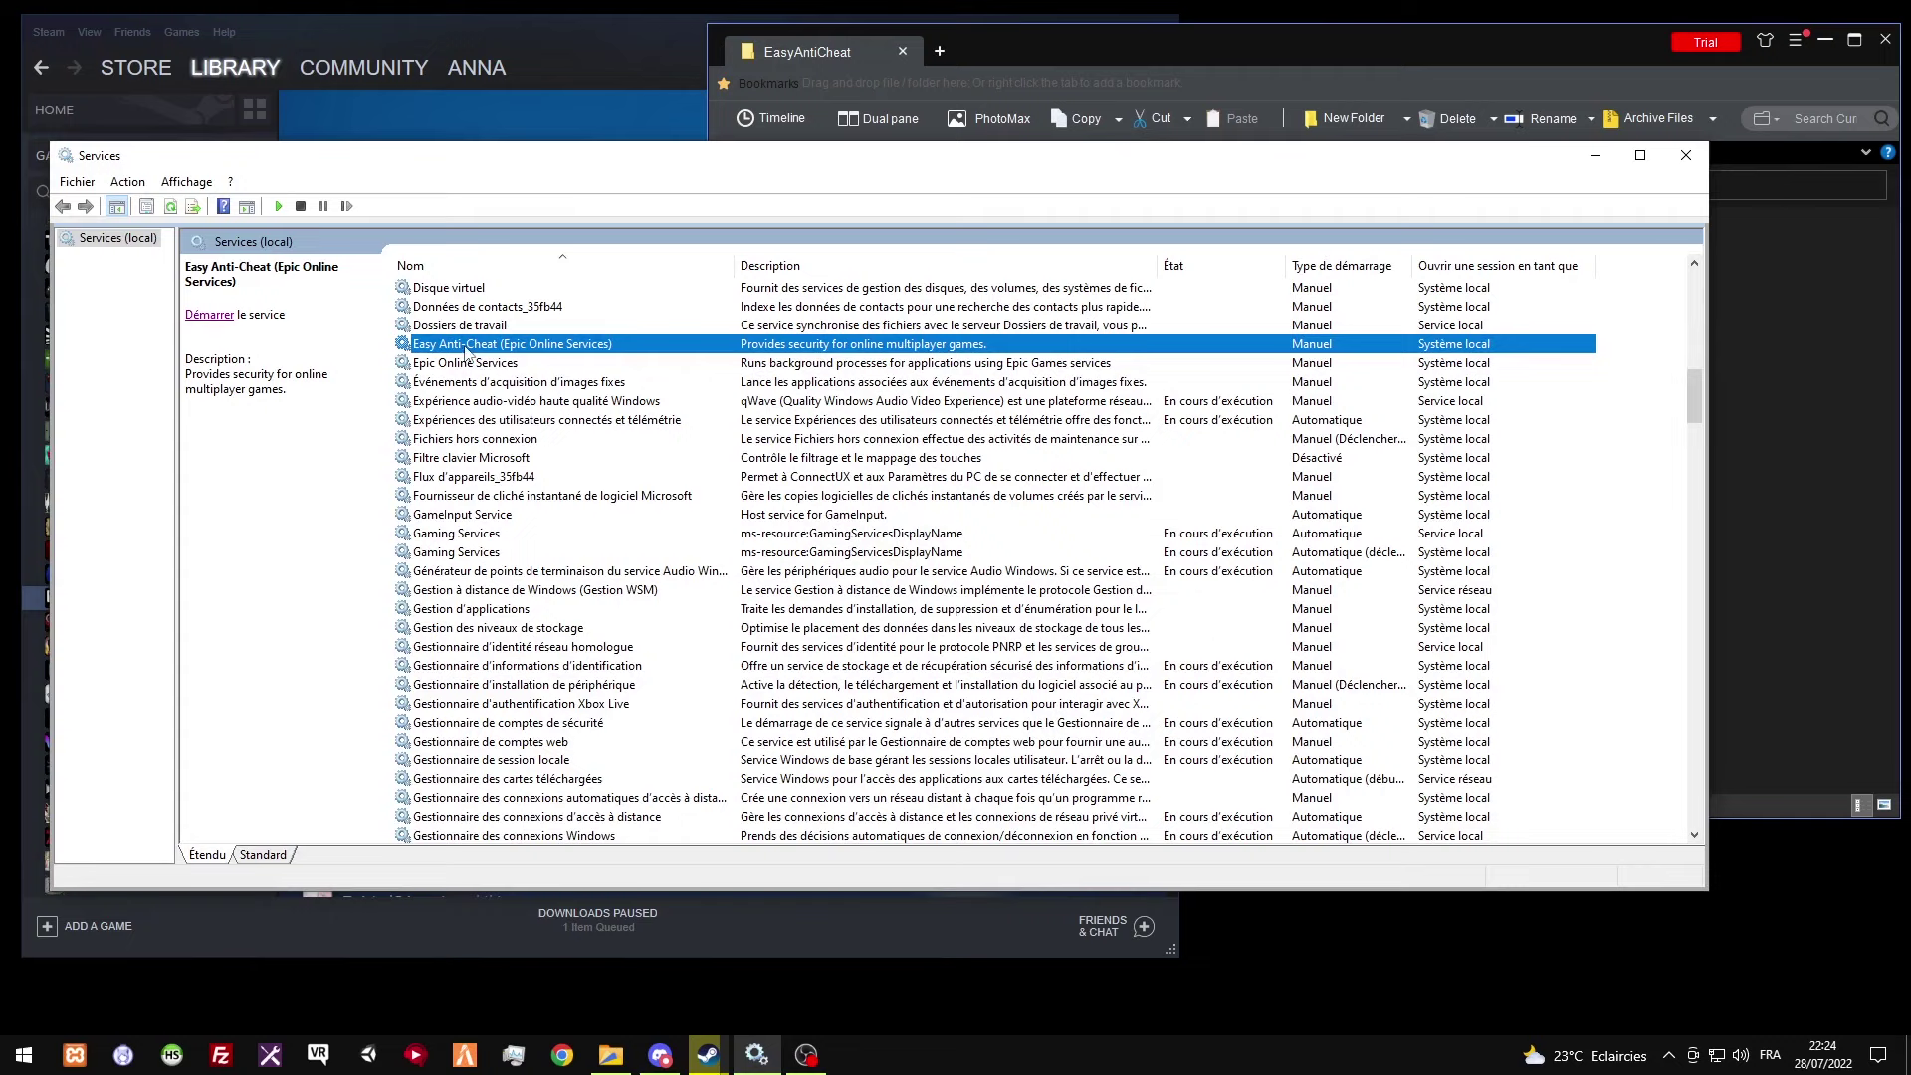
{"action": "left_click", "coordinate": [642, 365]}
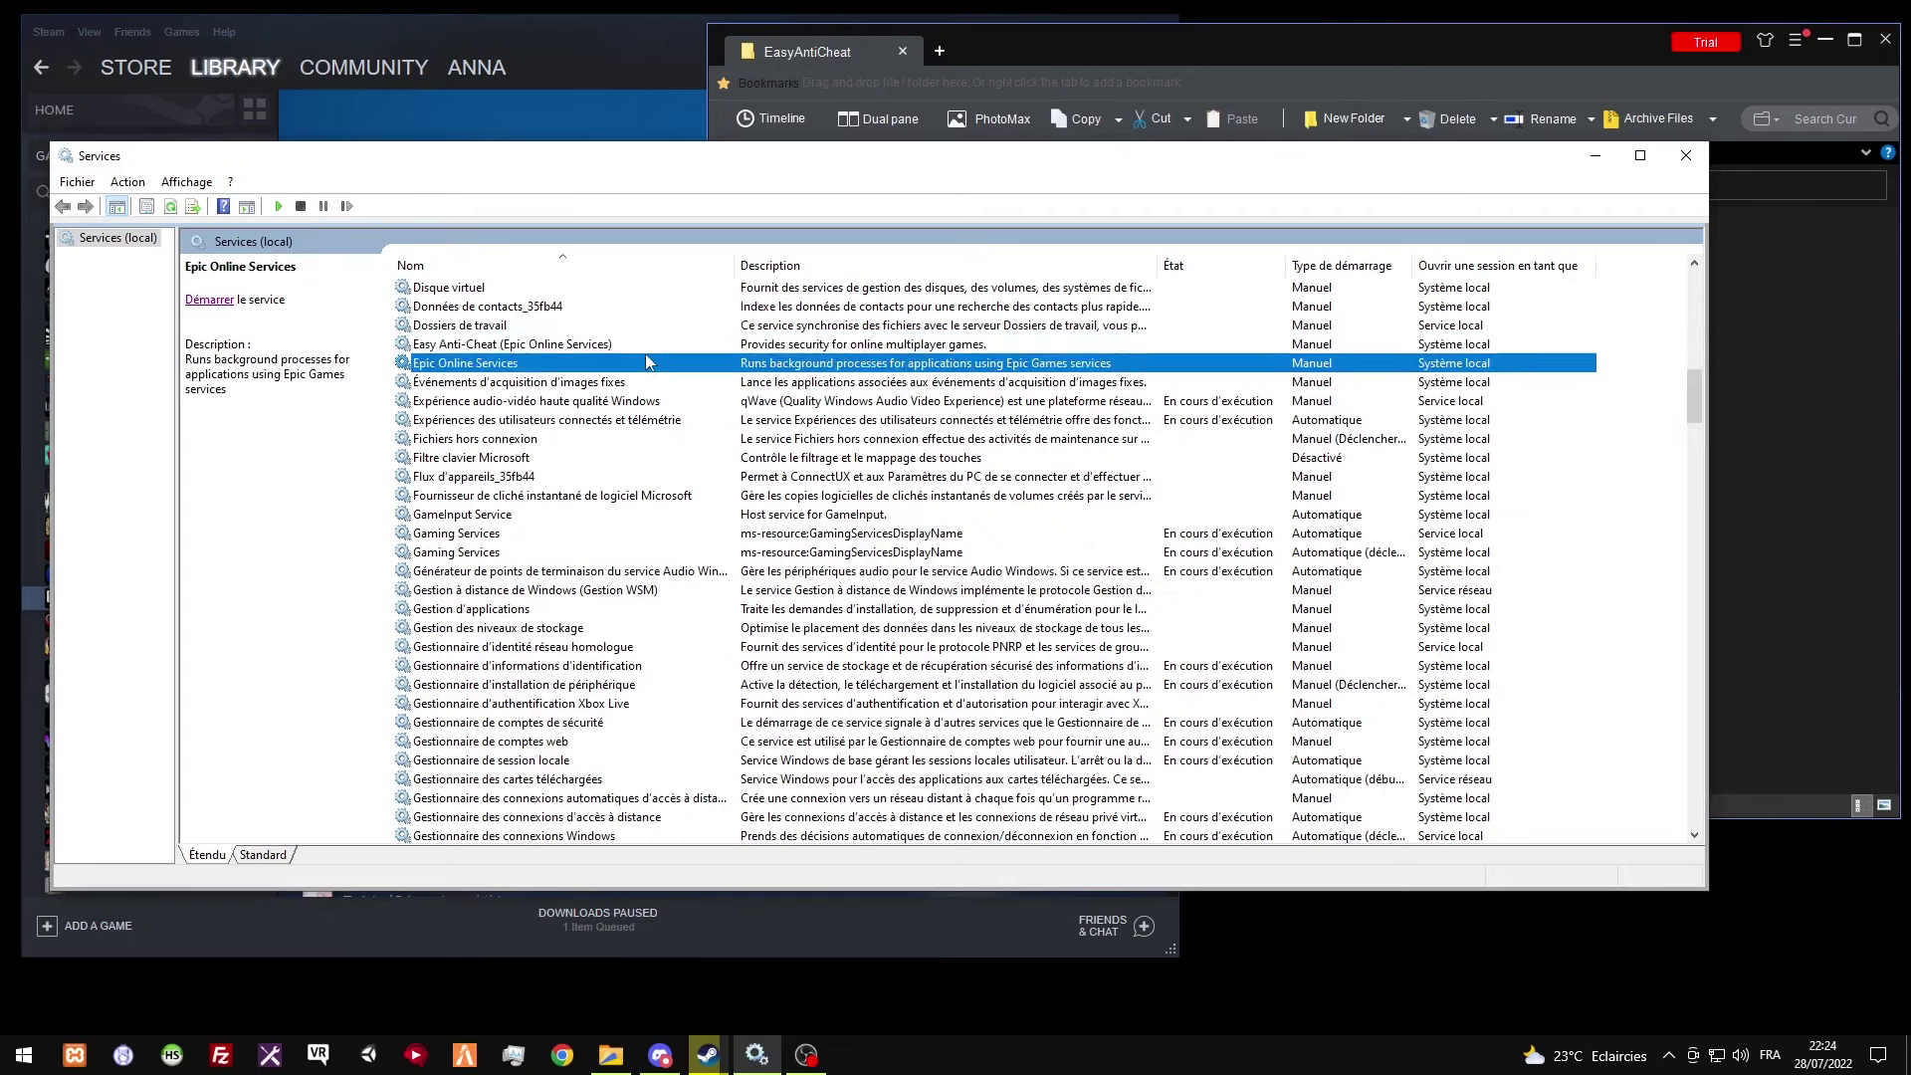
{"action": "left_click", "coordinate": [652, 348]}
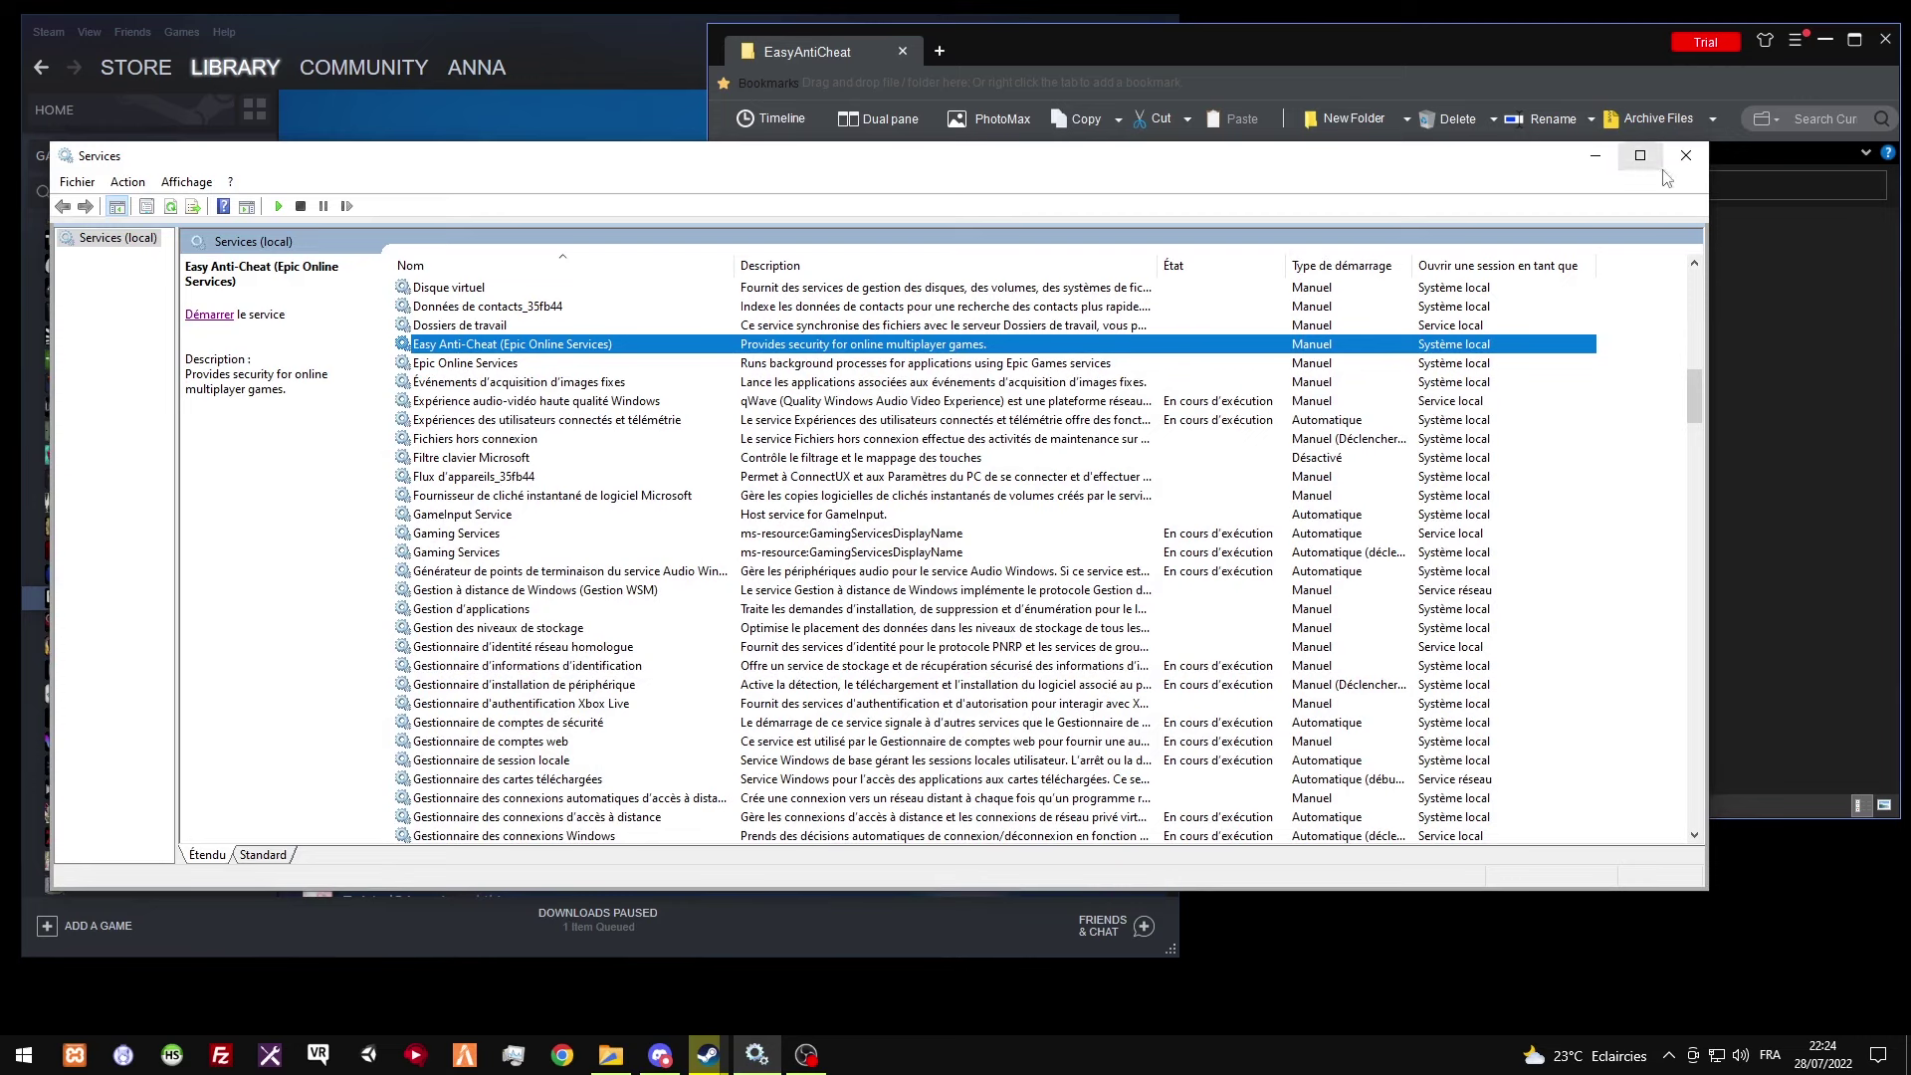
{"action": "left_click", "coordinate": [1595, 155]}
{"action": "left_click", "coordinate": [1063, 394]}
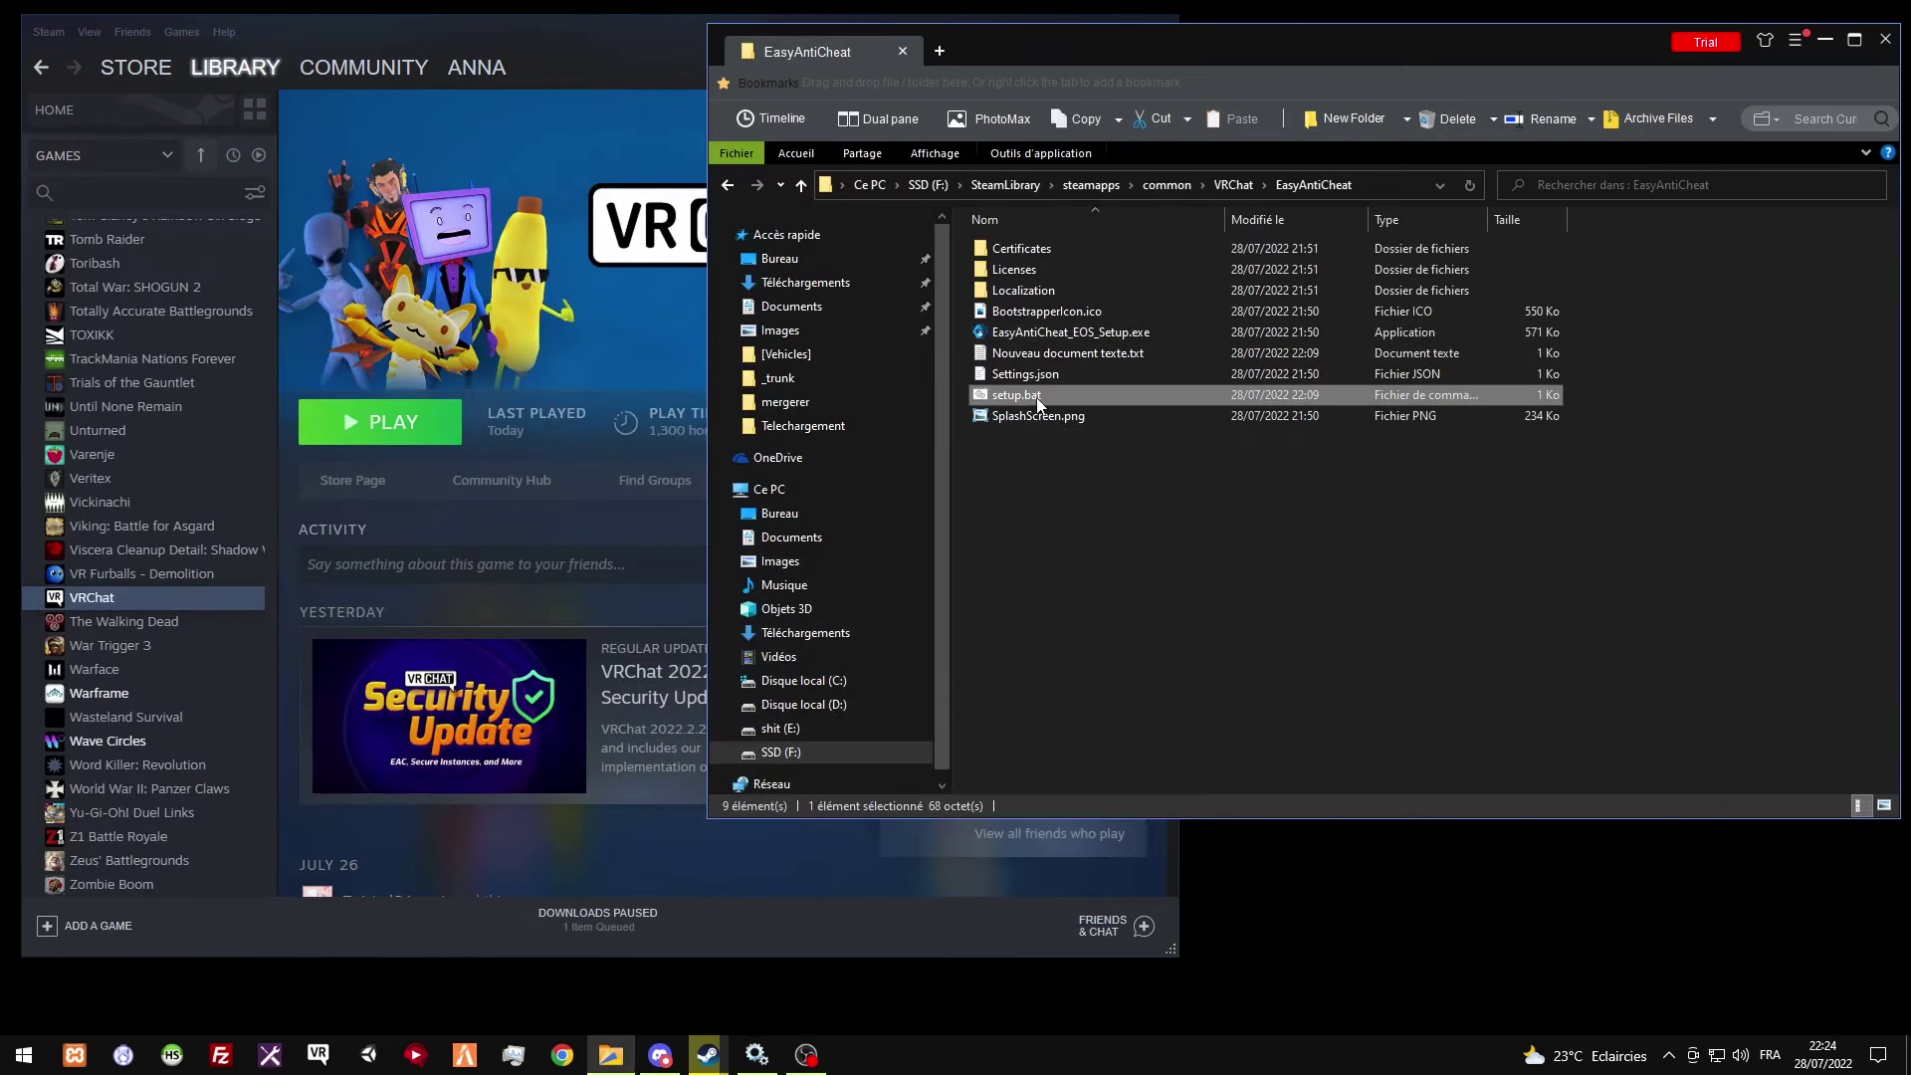
Open Nouveau document texte.txt and select the game ID at the end of the install command.
{"action": "double_click", "coordinate": [1080, 355]}
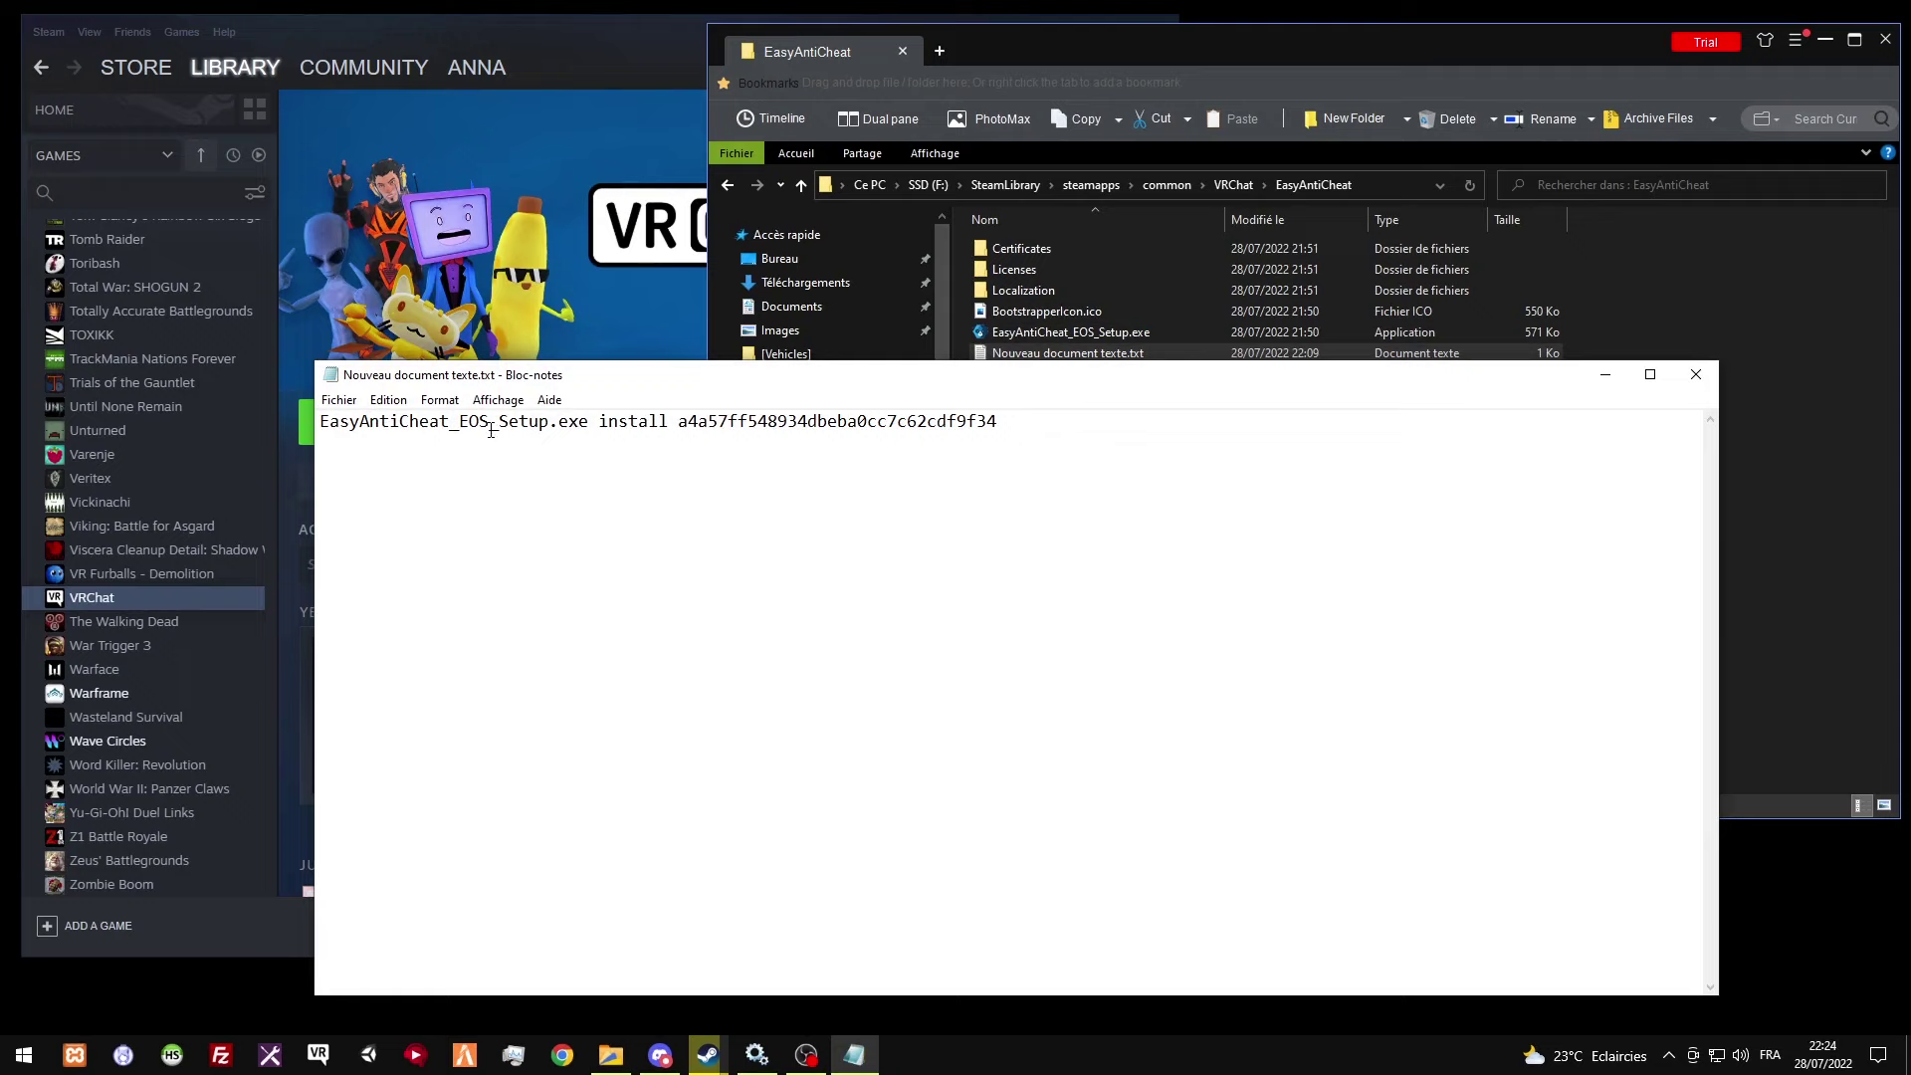
{"action": "left_click_drag", "start_coordinate": [601, 426], "coordinate": [658, 424]}
{"action": "left_click_drag", "start_coordinate": [999, 427], "coordinate": [677, 425]}
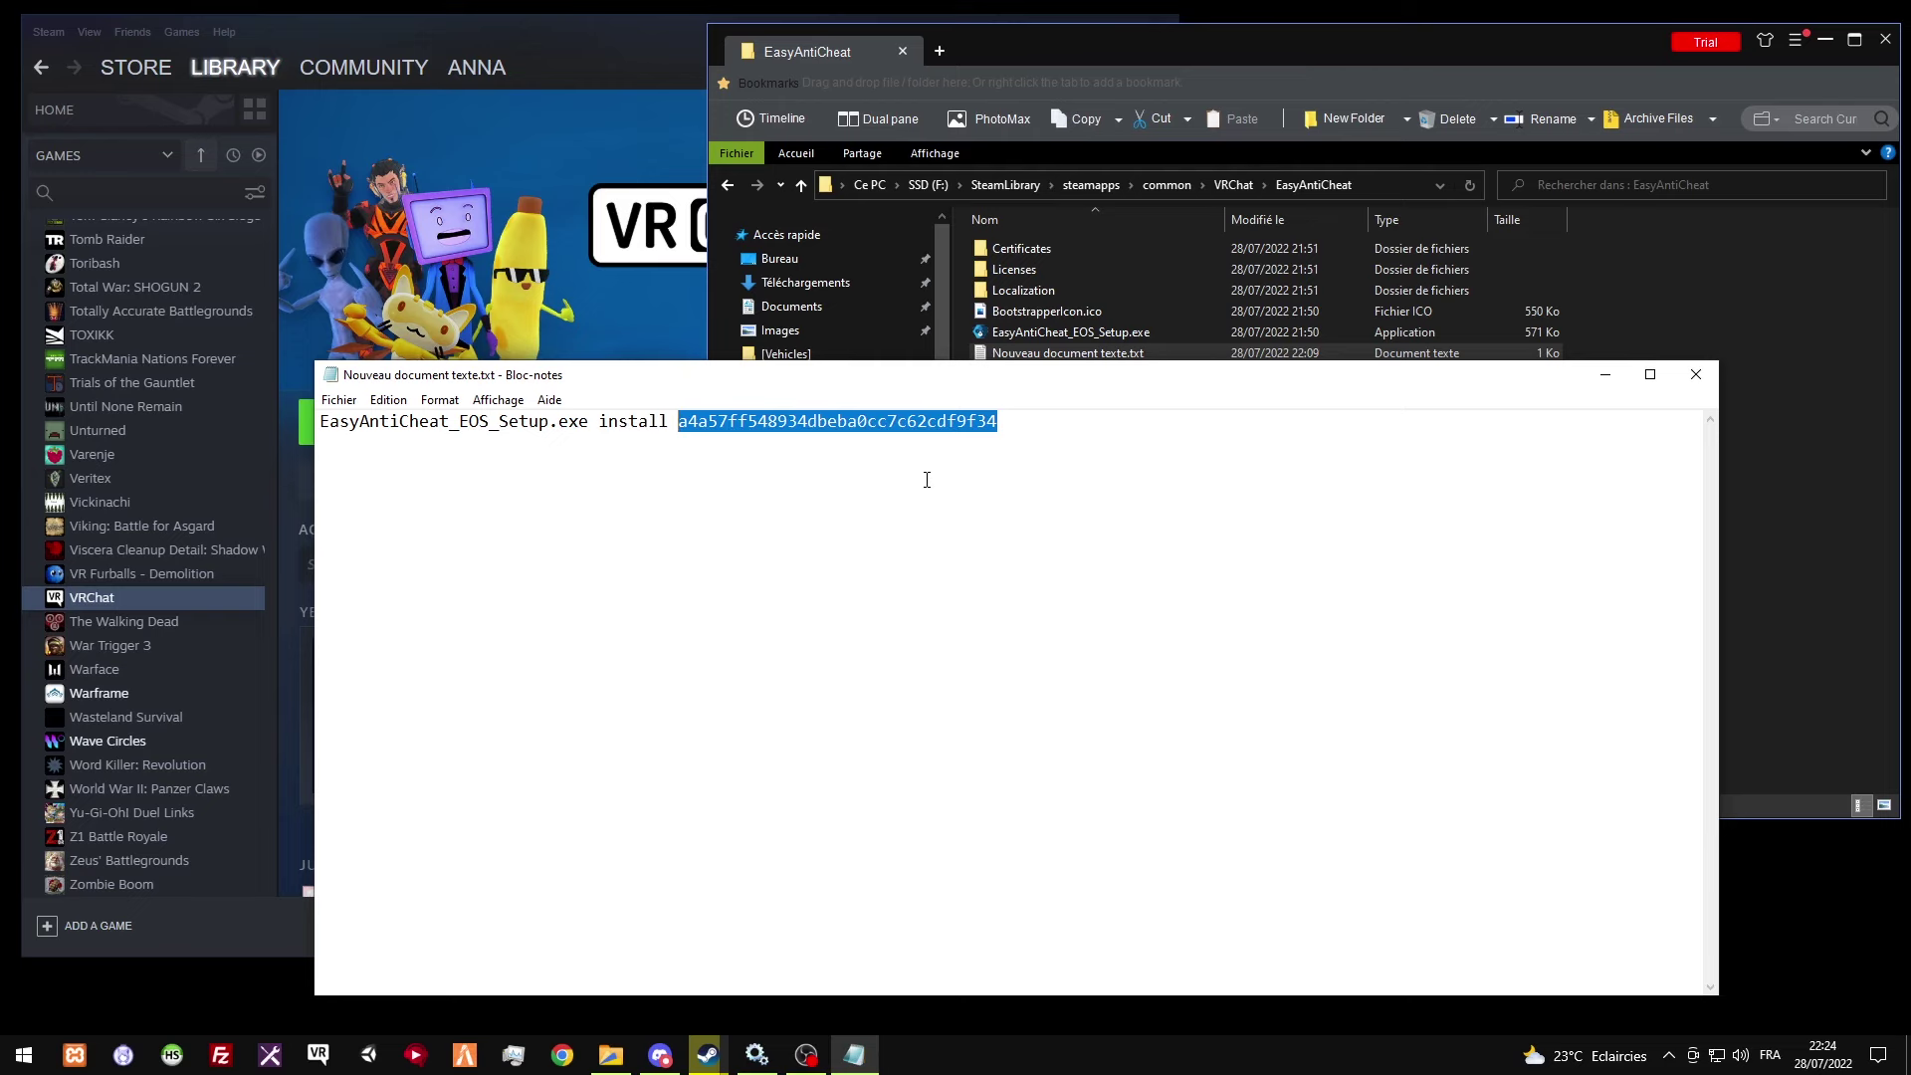
Bring the services list up, put it away, and return to the EasyAntiCheat folder listing.
{"action": "left_click", "coordinate": [757, 1055]}
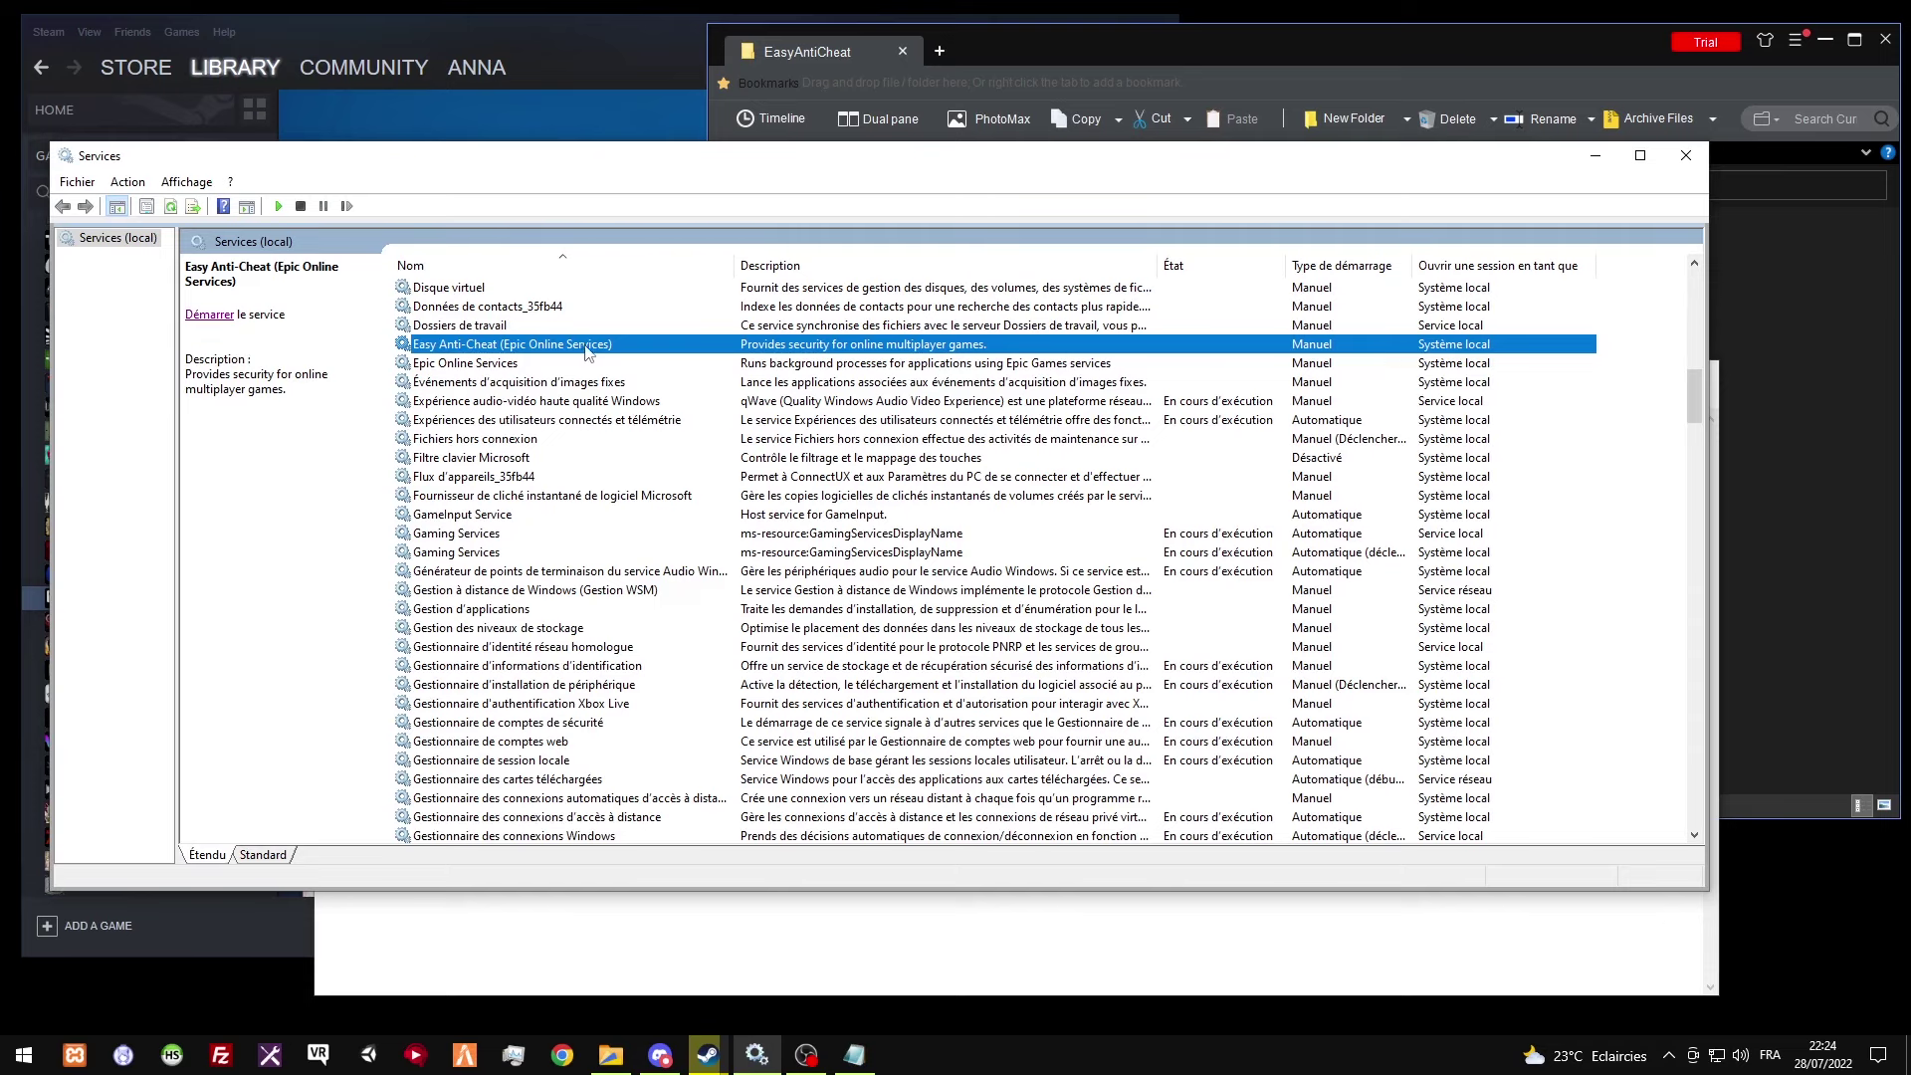
{"action": "left_click", "coordinate": [1595, 155]}
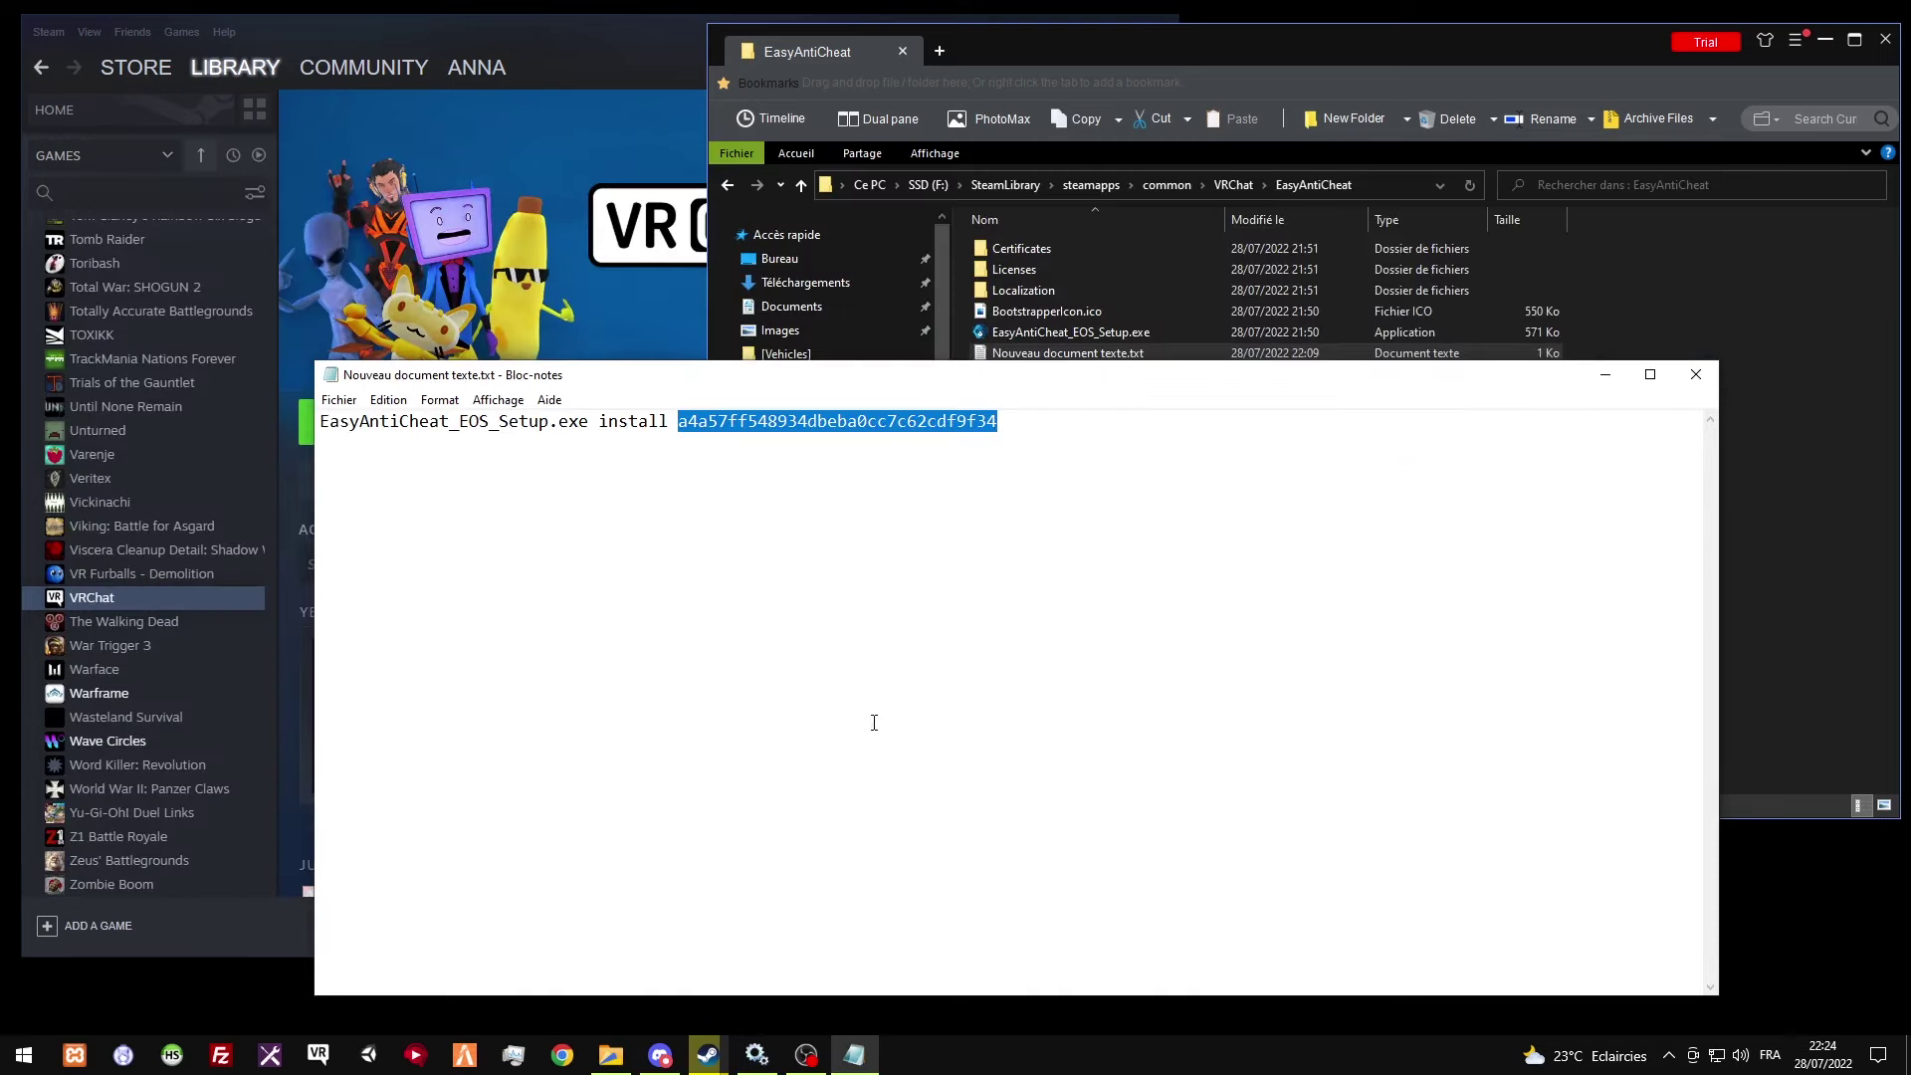
{"action": "left_click", "coordinate": [610, 1055]}
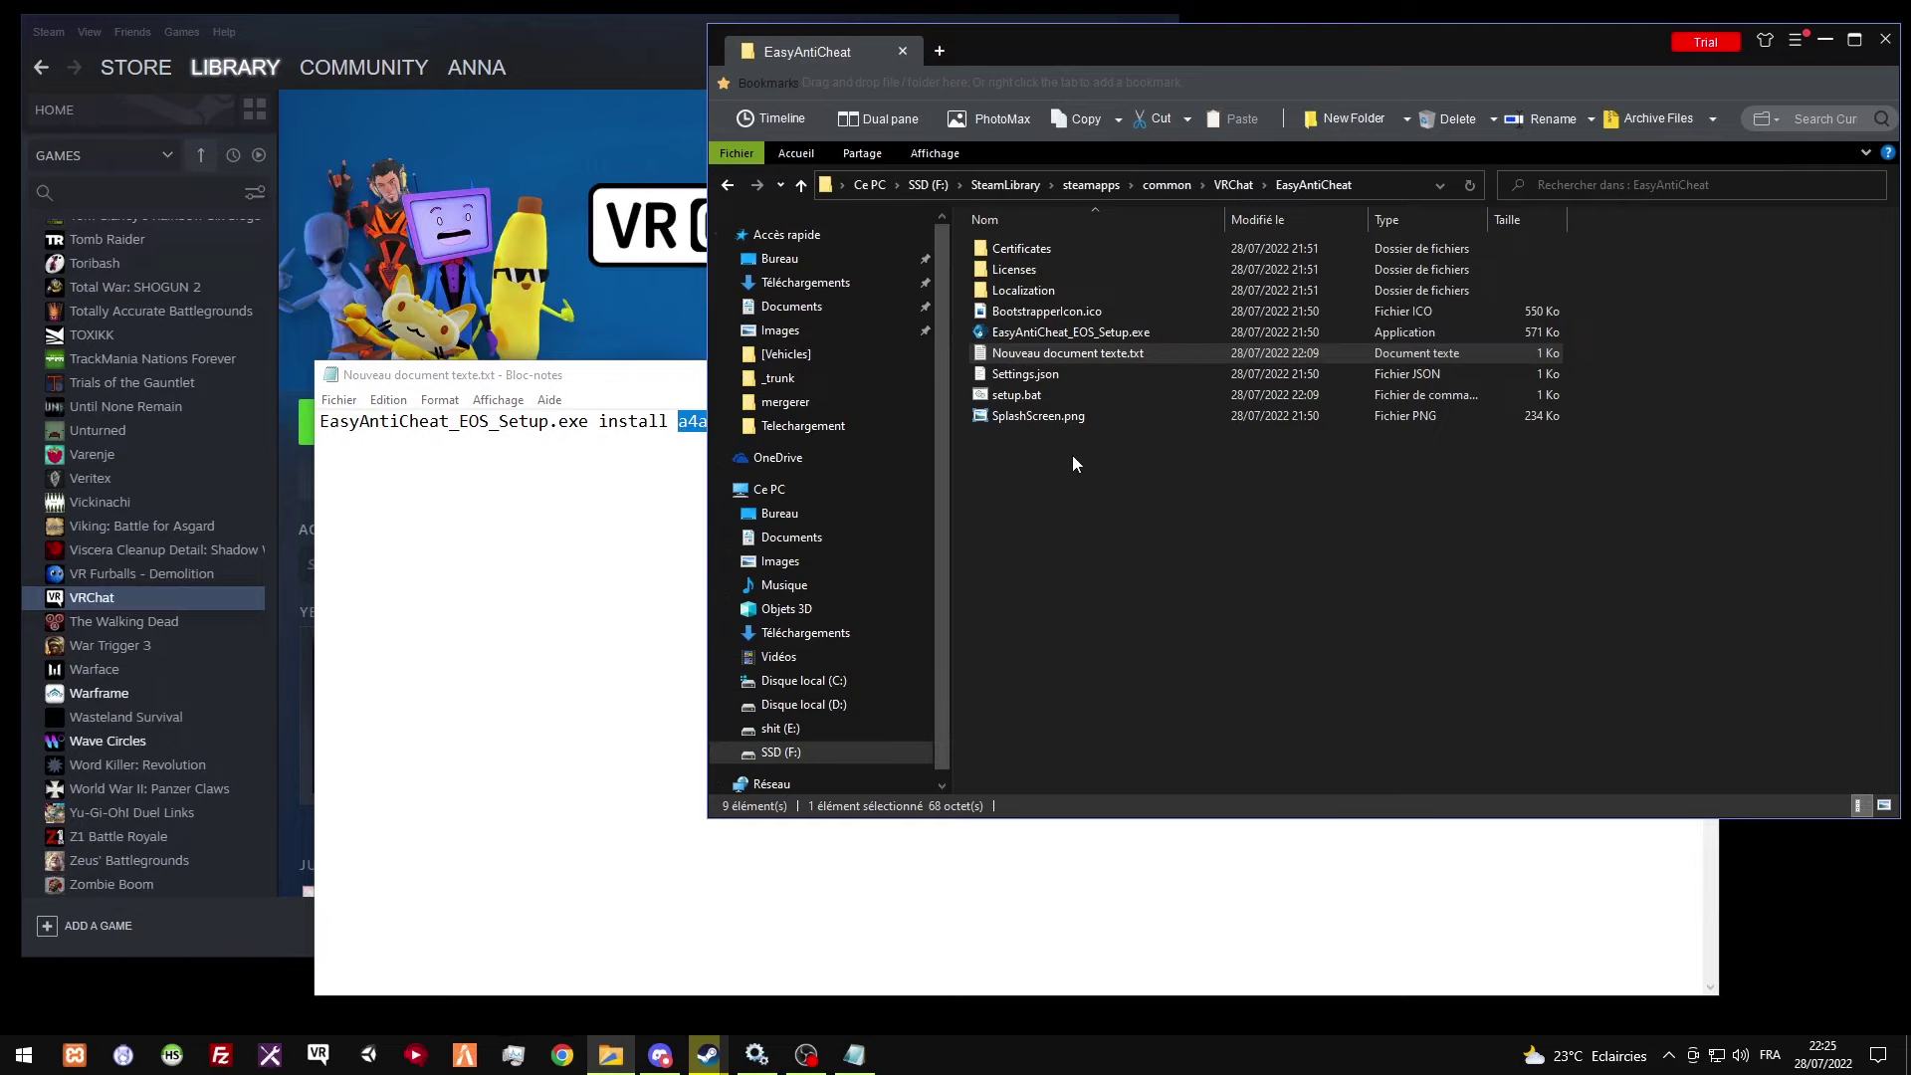
In a second folder view, go to the %temp% folder.
{"action": "left_click", "coordinate": [940, 60]}
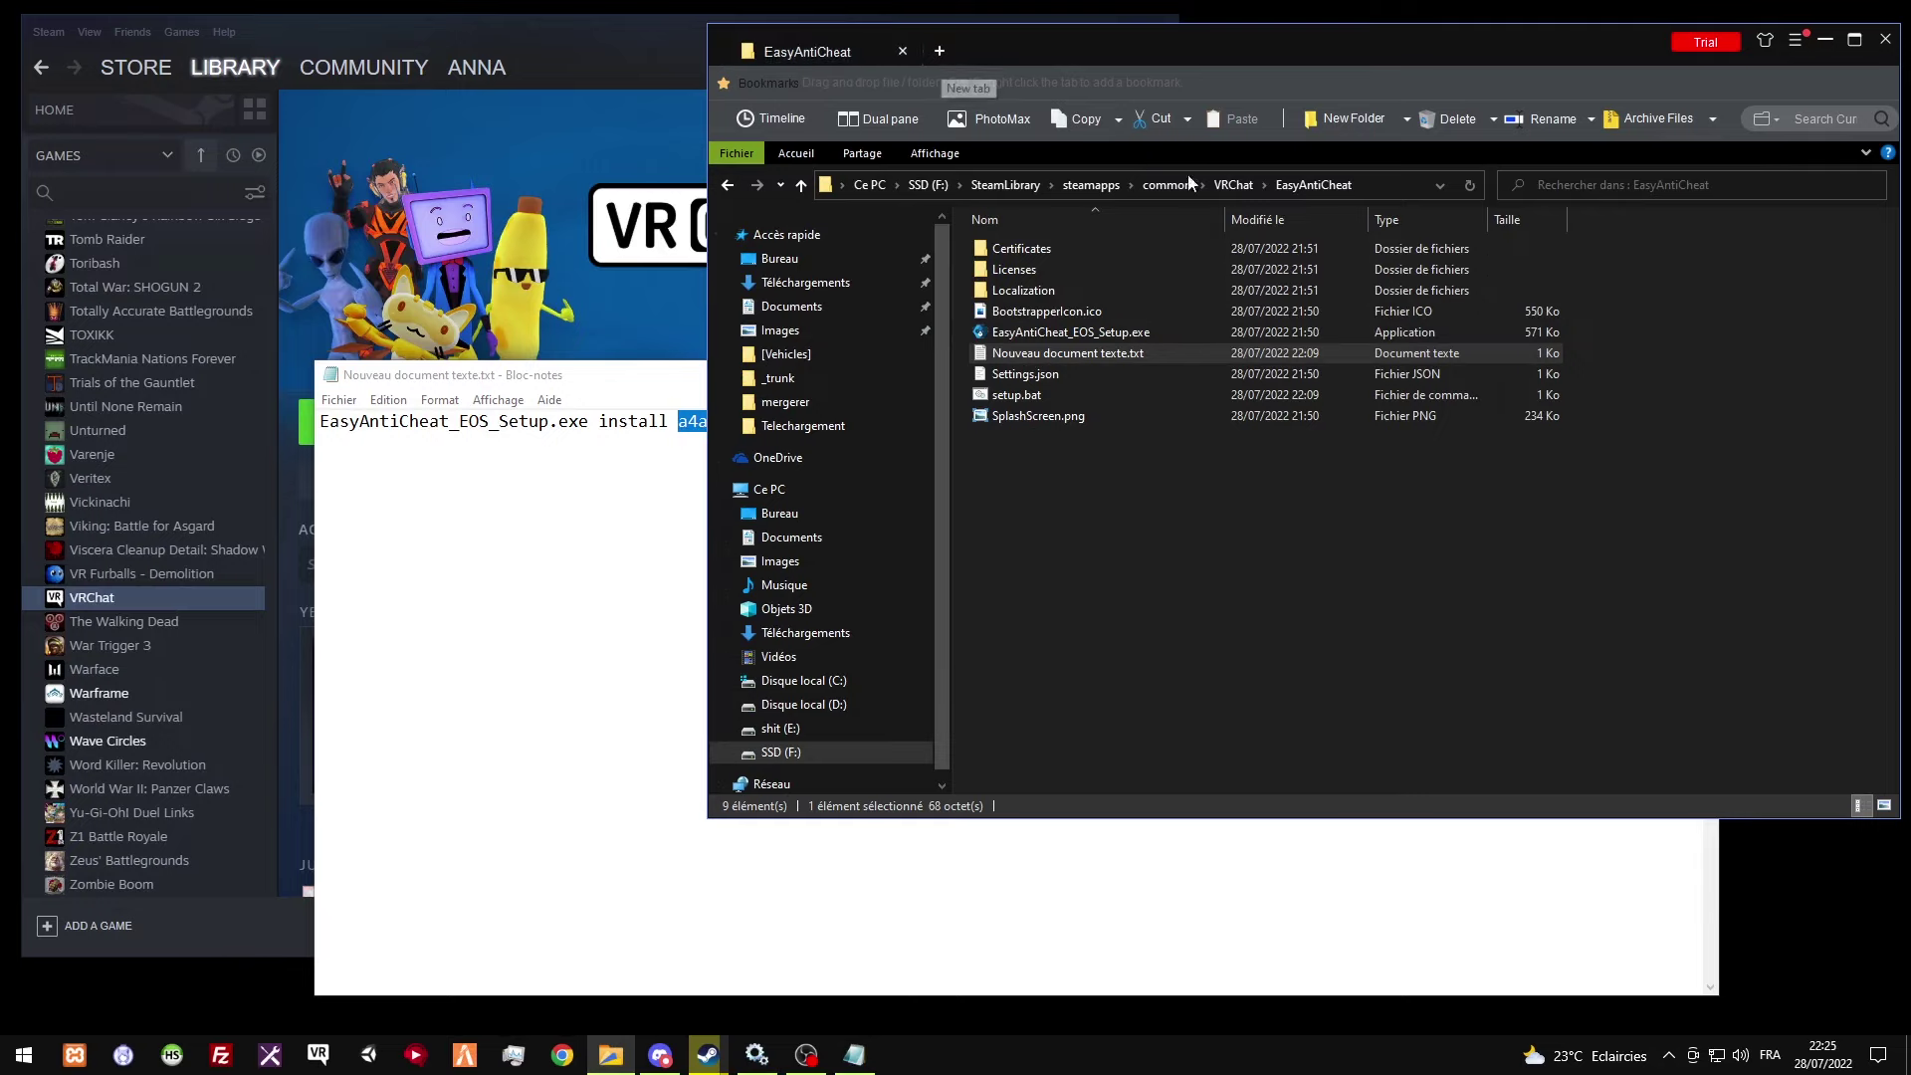
{"action": "left_click", "coordinate": [1276, 190]}
{"action": "type", "text": "%"}
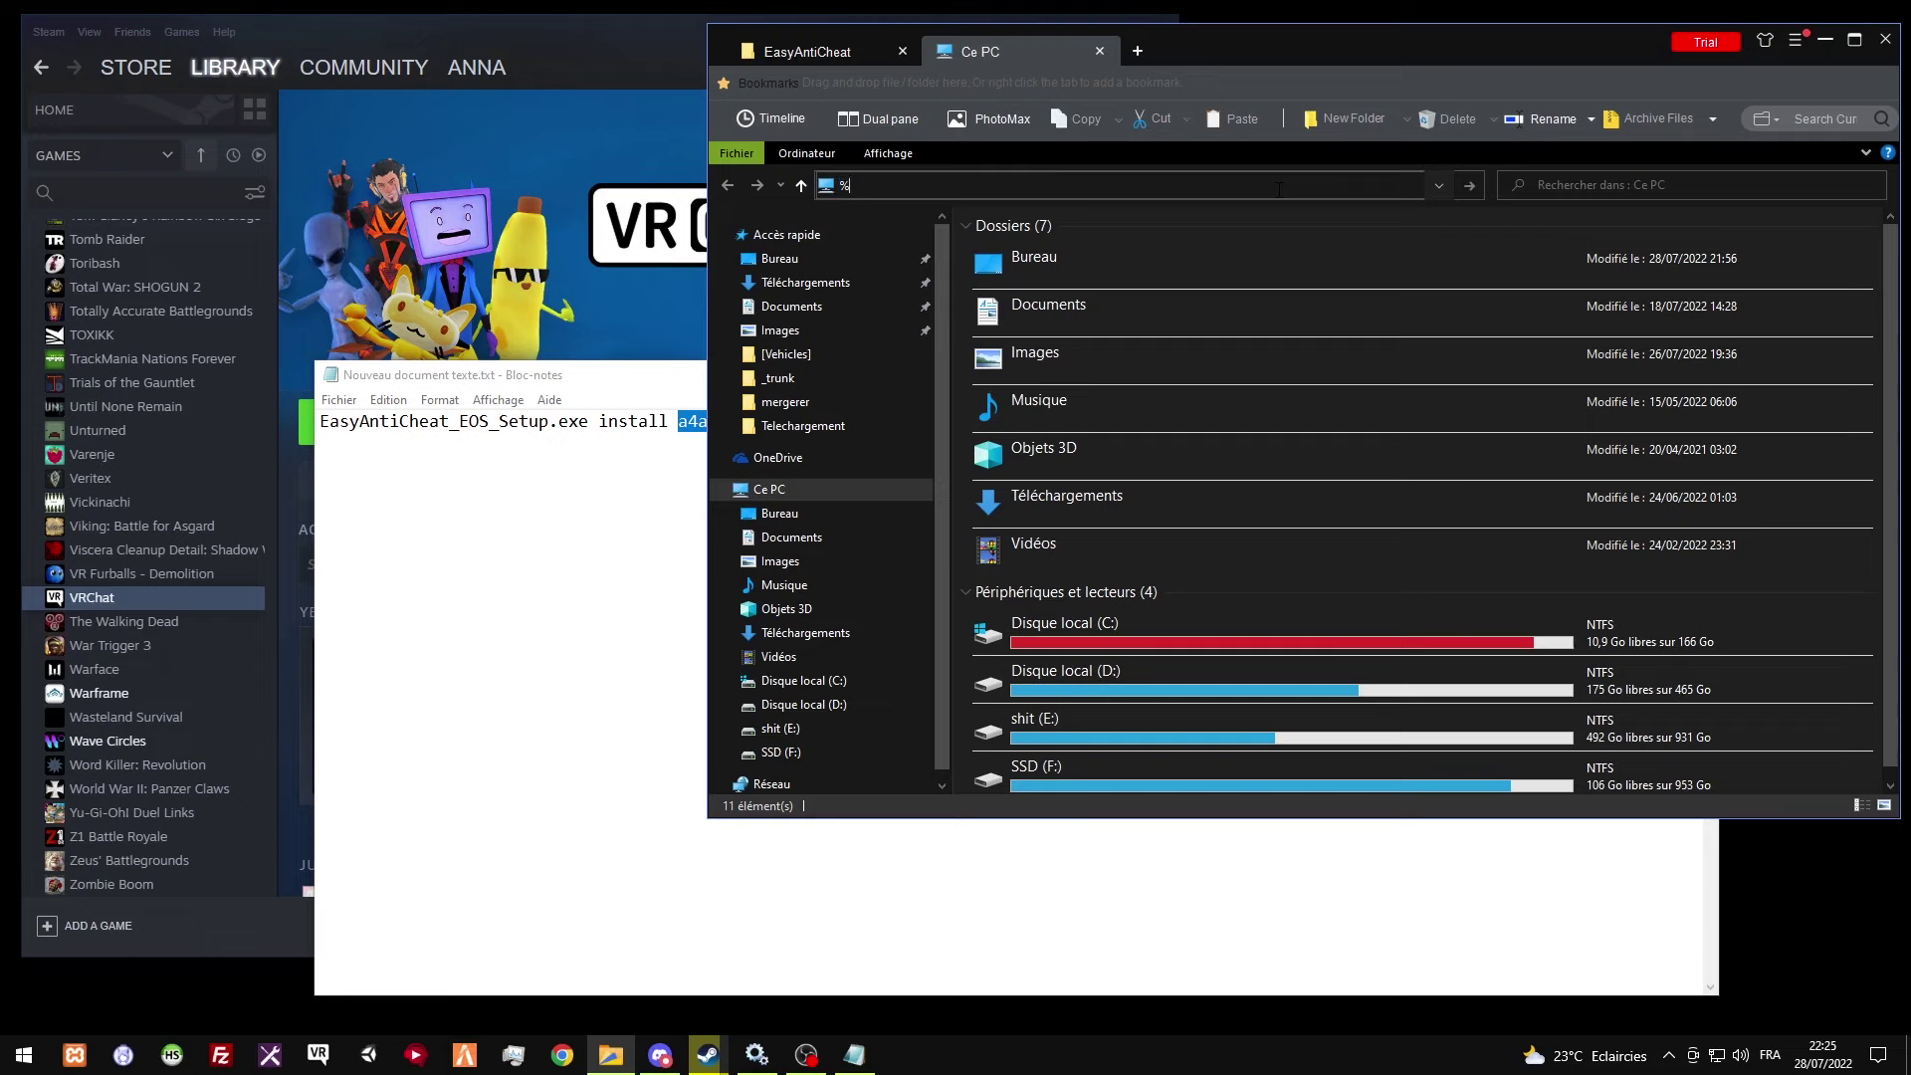
{"action": "type", "text": "temp%"}
{"action": "key", "text": "Return"}
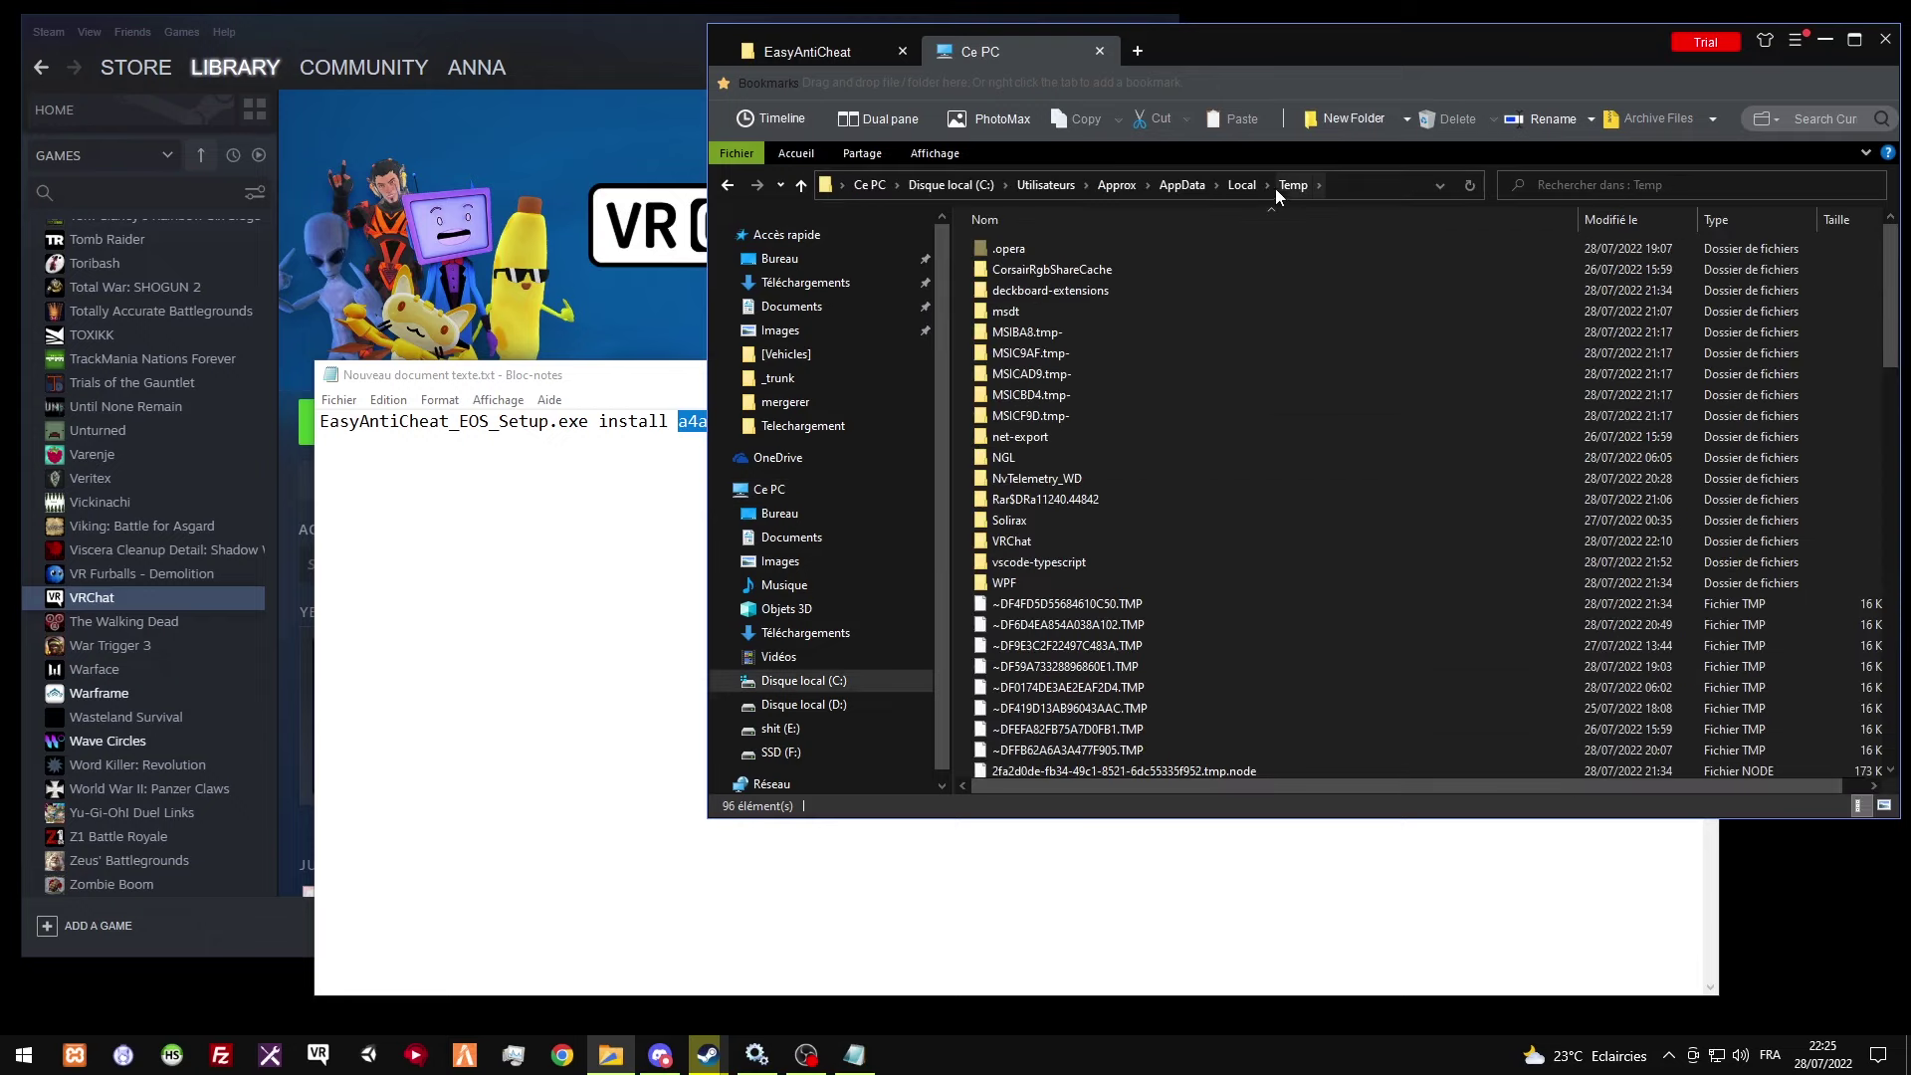
Go up to AppData, into Roaming\EasyAntiCheat, and open service.log.
{"action": "left_click", "coordinate": [1181, 185]}
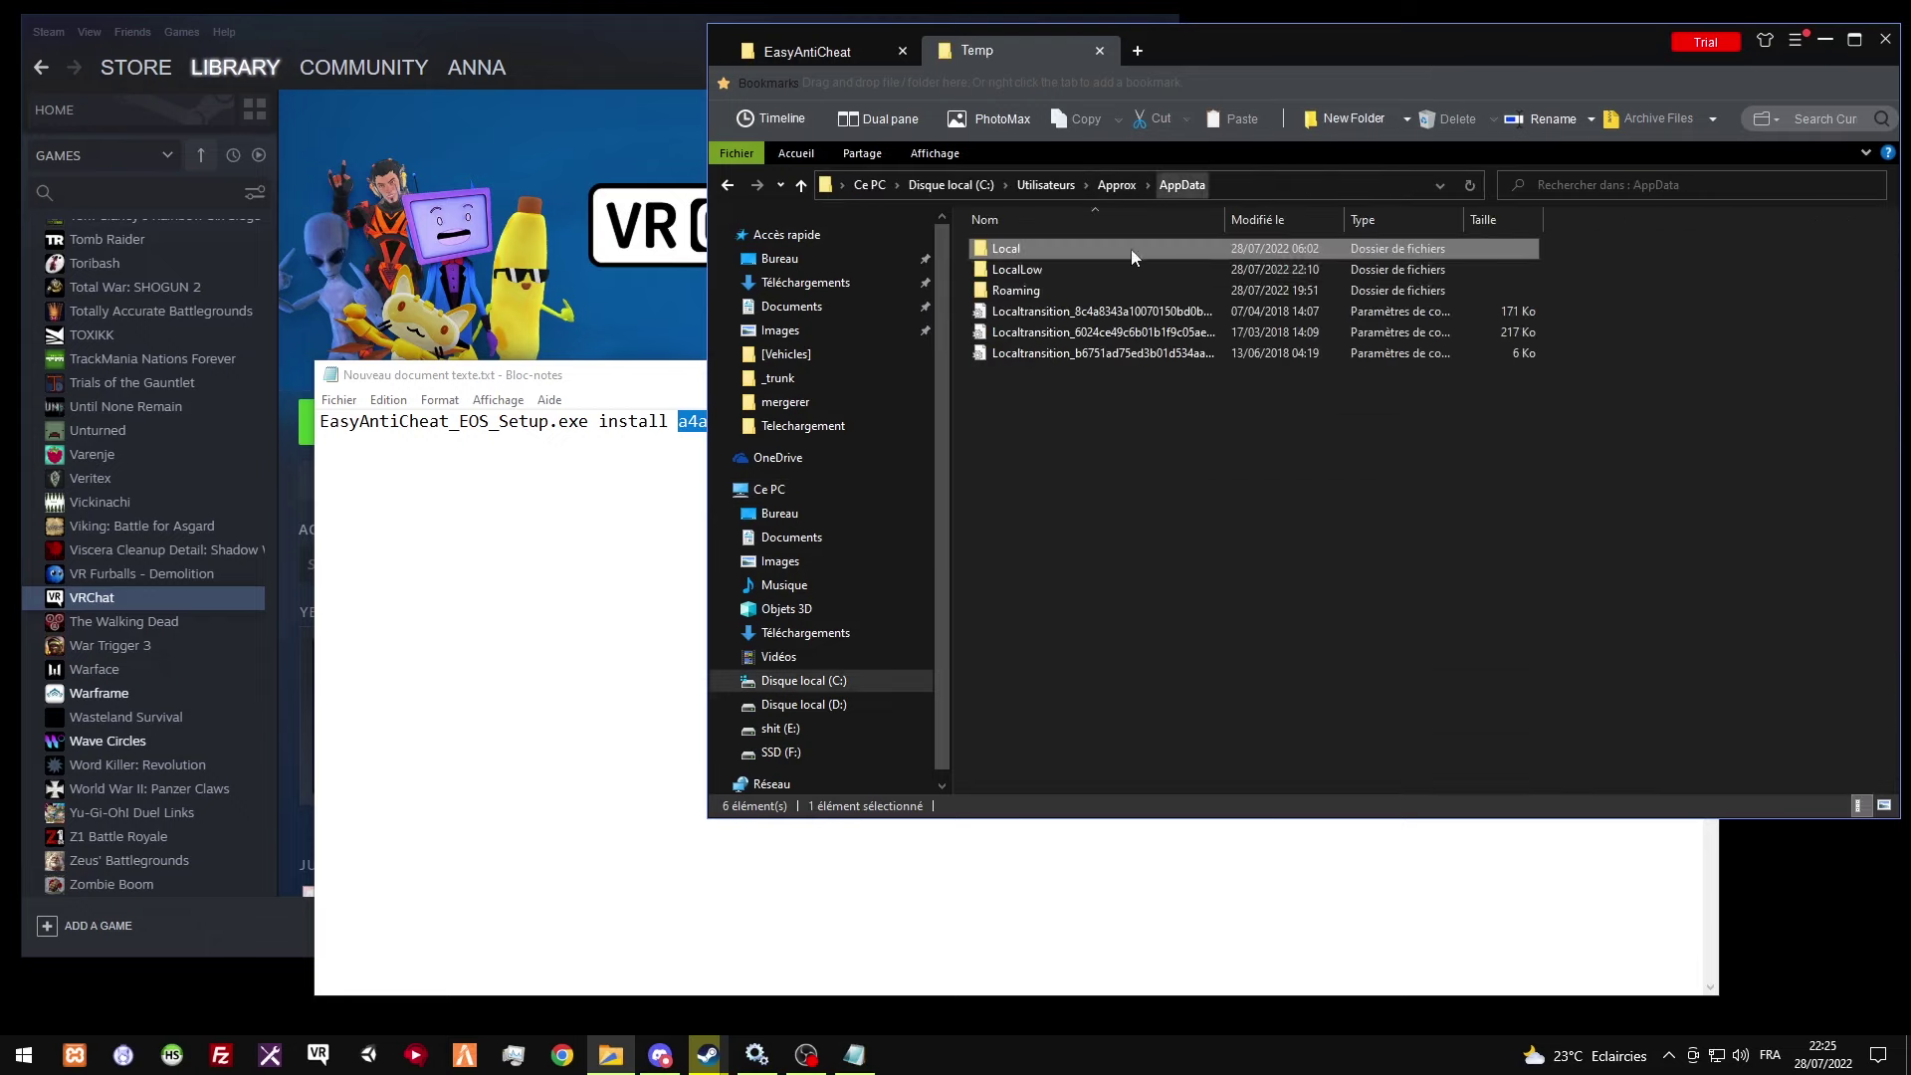
{"action": "double_click", "coordinate": [1070, 288]}
{"action": "key", "text": "e"}
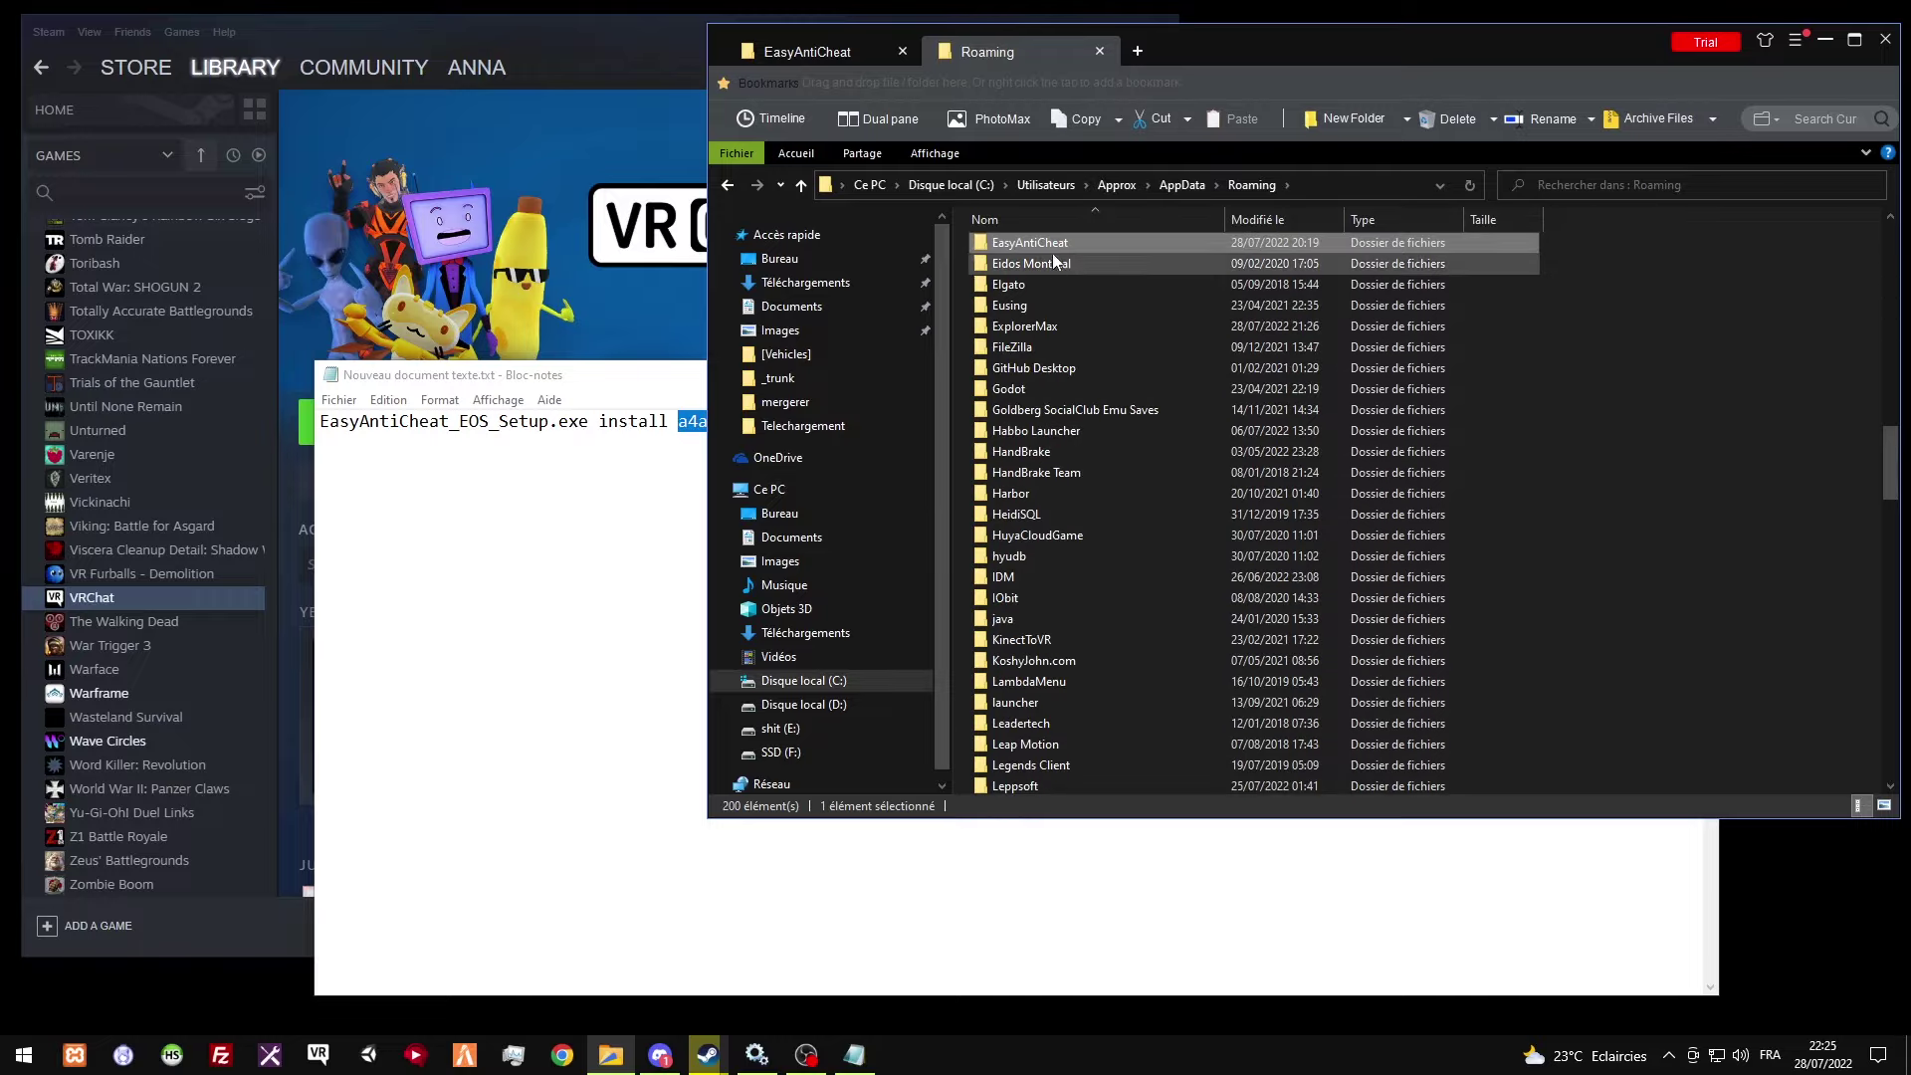
{"action": "double_click", "coordinate": [1053, 248]}
{"action": "double_click", "coordinate": [1055, 310]}
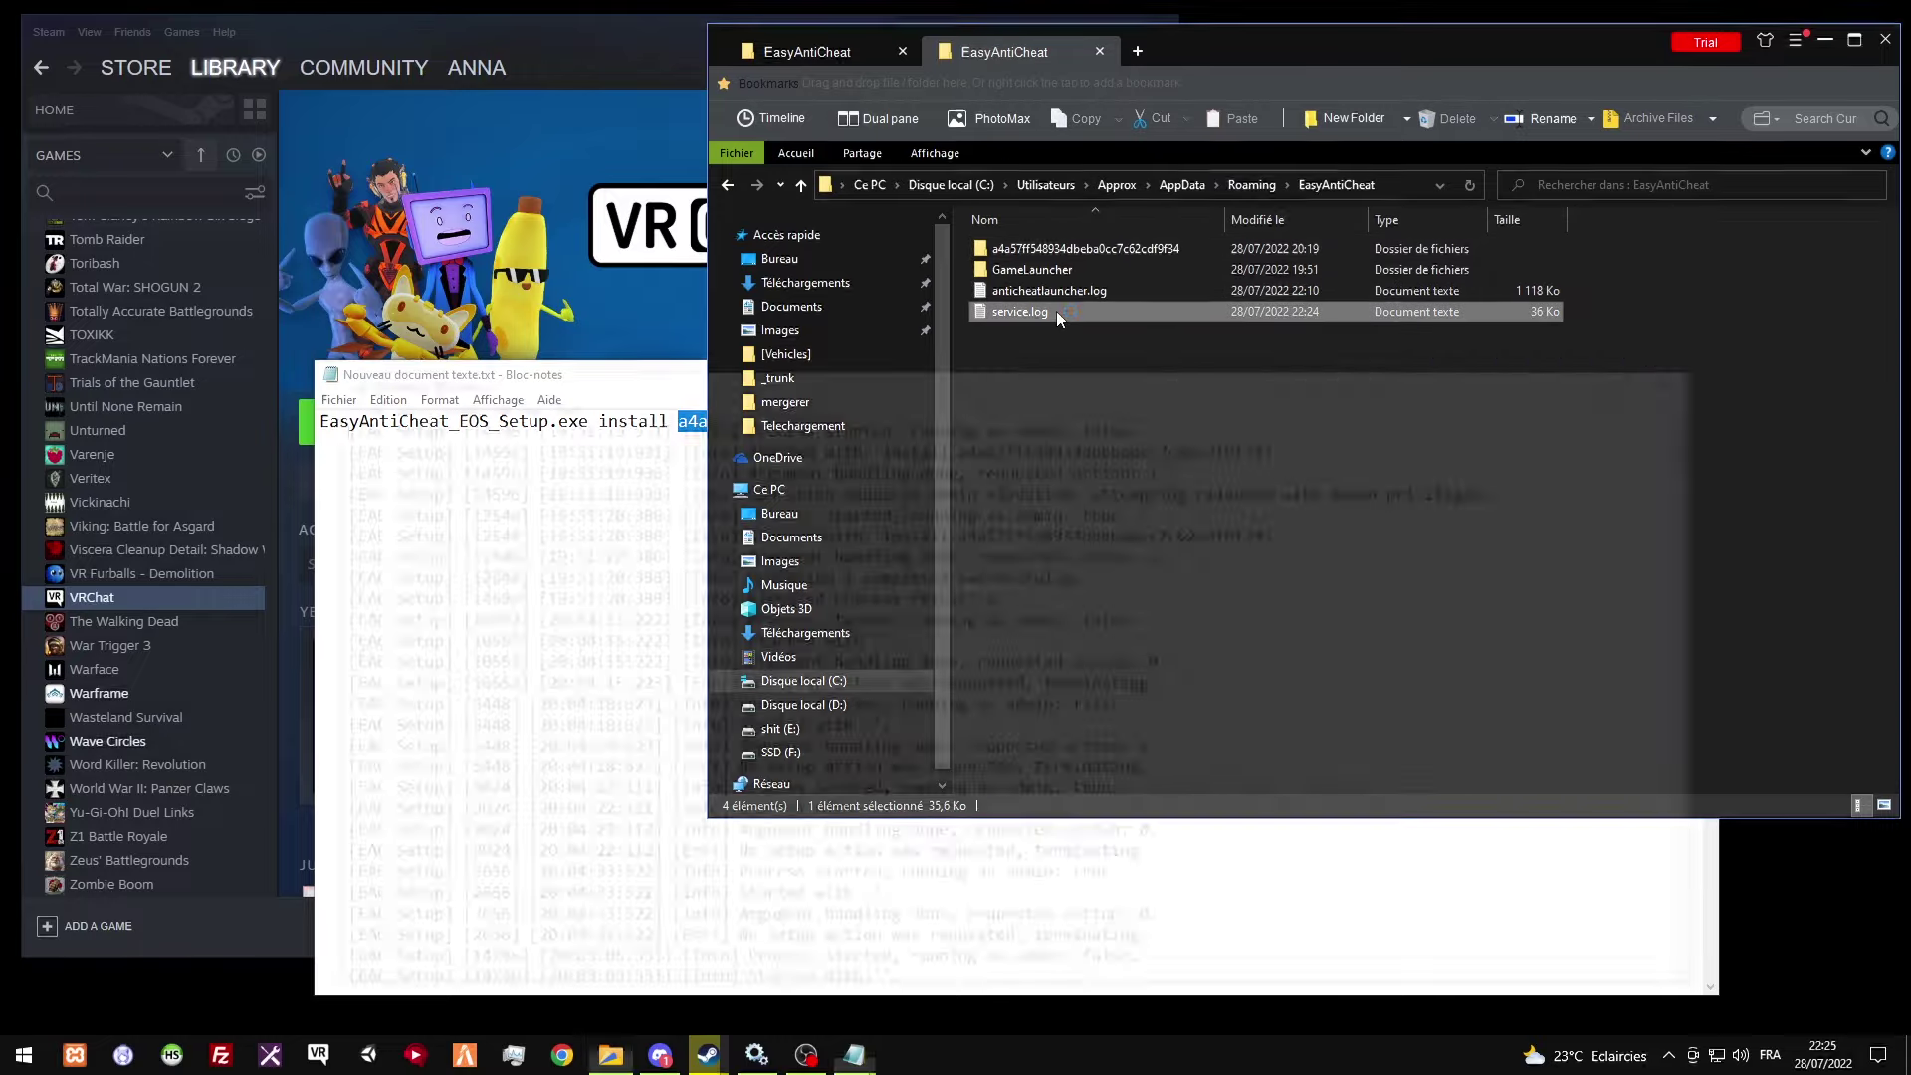
Arrange the service.log window and check the game ID a4a57ff548934dbeba0cc7c62cdf9f34 on the install line.
{"action": "left_click_drag", "start_coordinate": [1073, 389], "coordinate": [1041, 571]}
{"action": "left_click", "coordinate": [667, 422]}
{"action": "left_click", "coordinate": [447, 1019]}
{"action": "left_click_drag", "start_coordinate": [774, 565], "coordinate": [755, 326]}
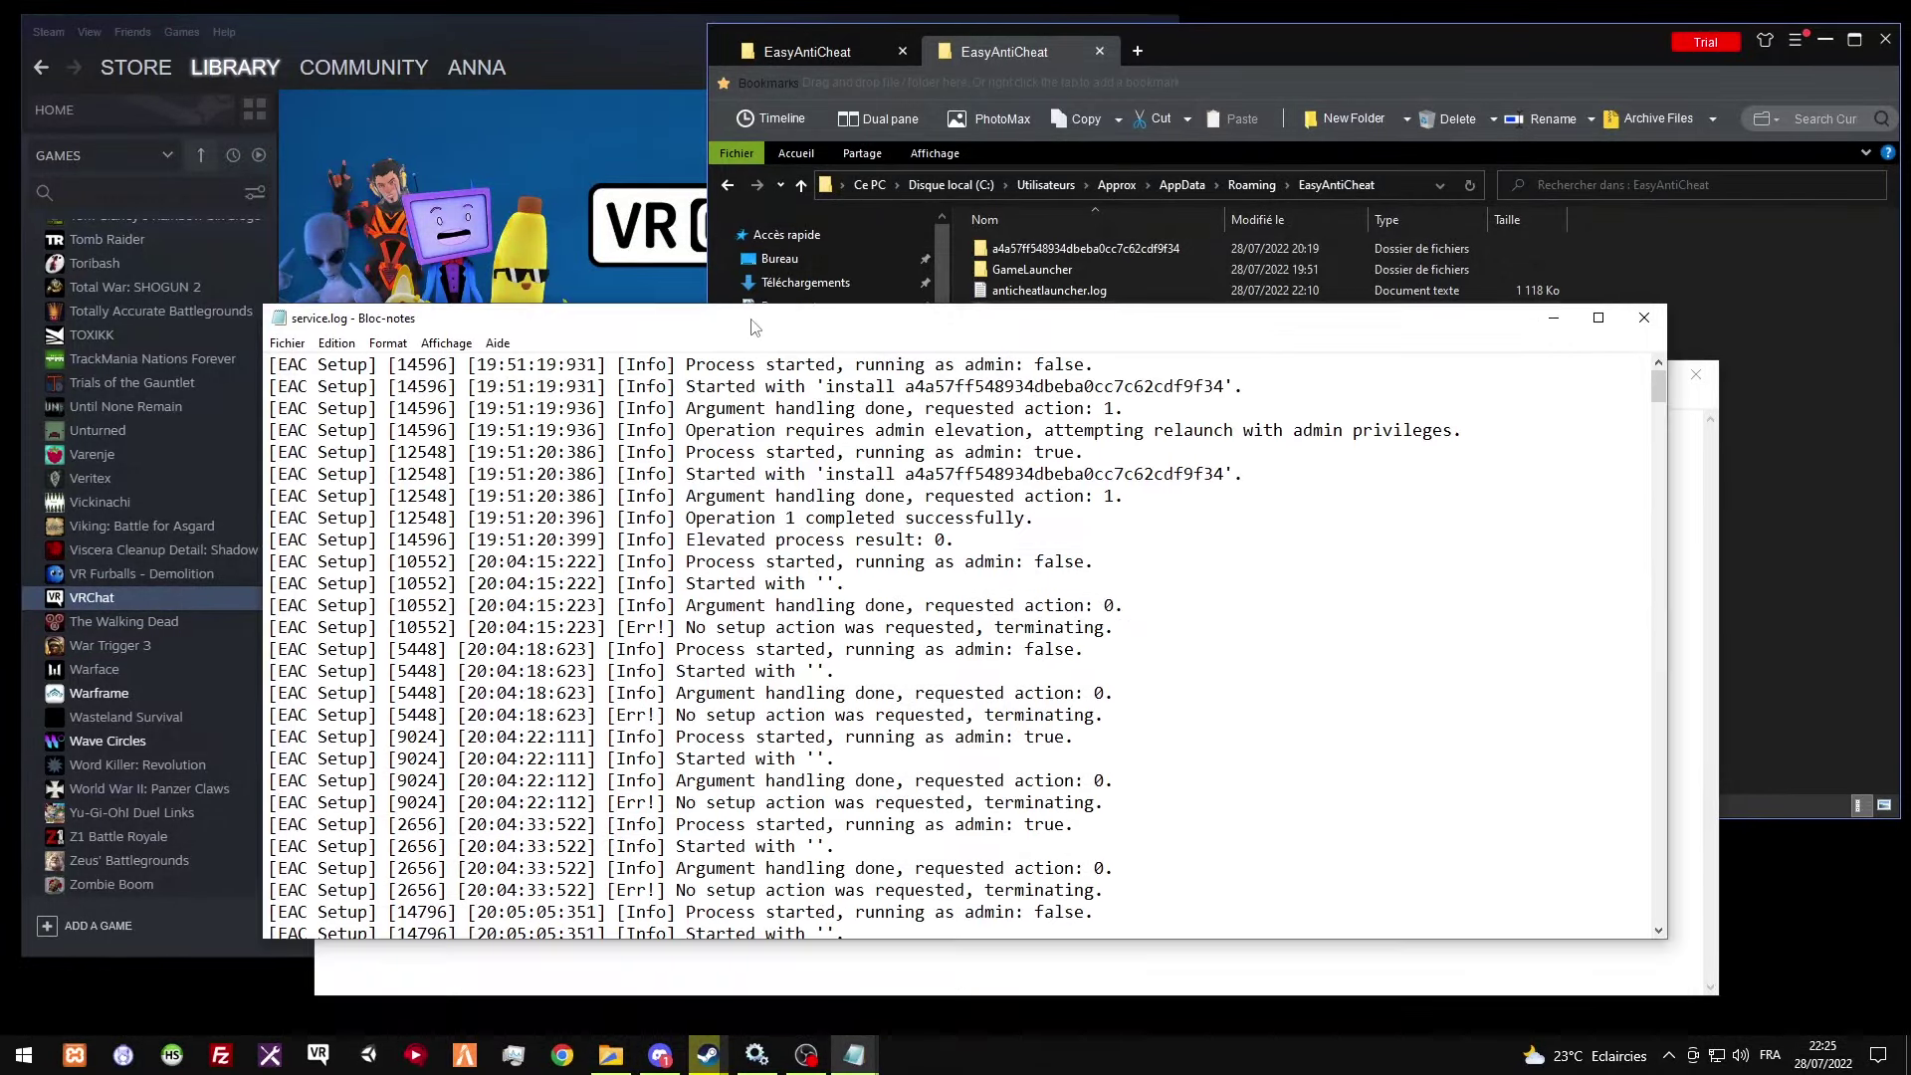
{"action": "left_click_drag", "start_coordinate": [1657, 389], "coordinate": [1672, 565]}
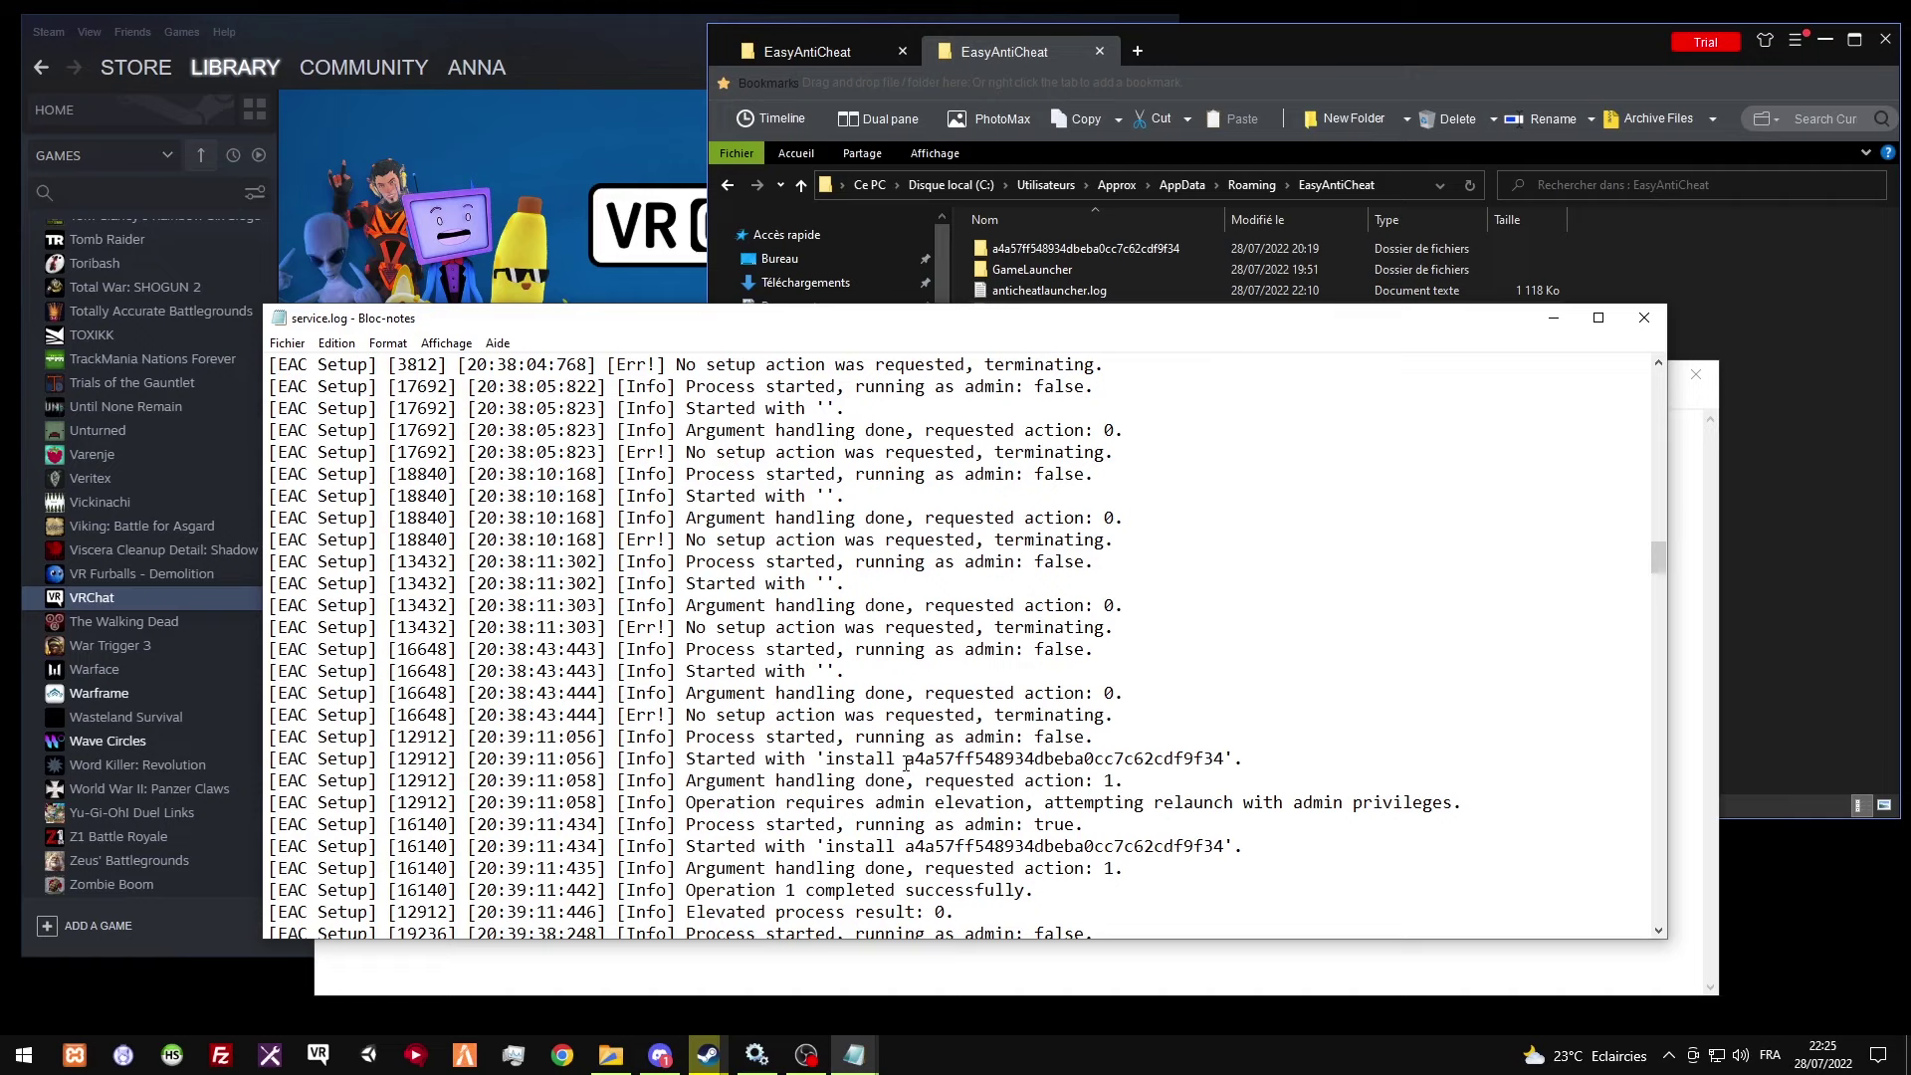
{"action": "mouse_move", "coordinate": [906, 763]}
{"action": "left_mouse_down"}
{"action": "mouse_move", "coordinate": [1225, 762]}
{"action": "mouse_move", "coordinate": [1045, 783]}
{"action": "mouse_move", "coordinate": [909, 767]}
{"action": "left_mouse_up"}
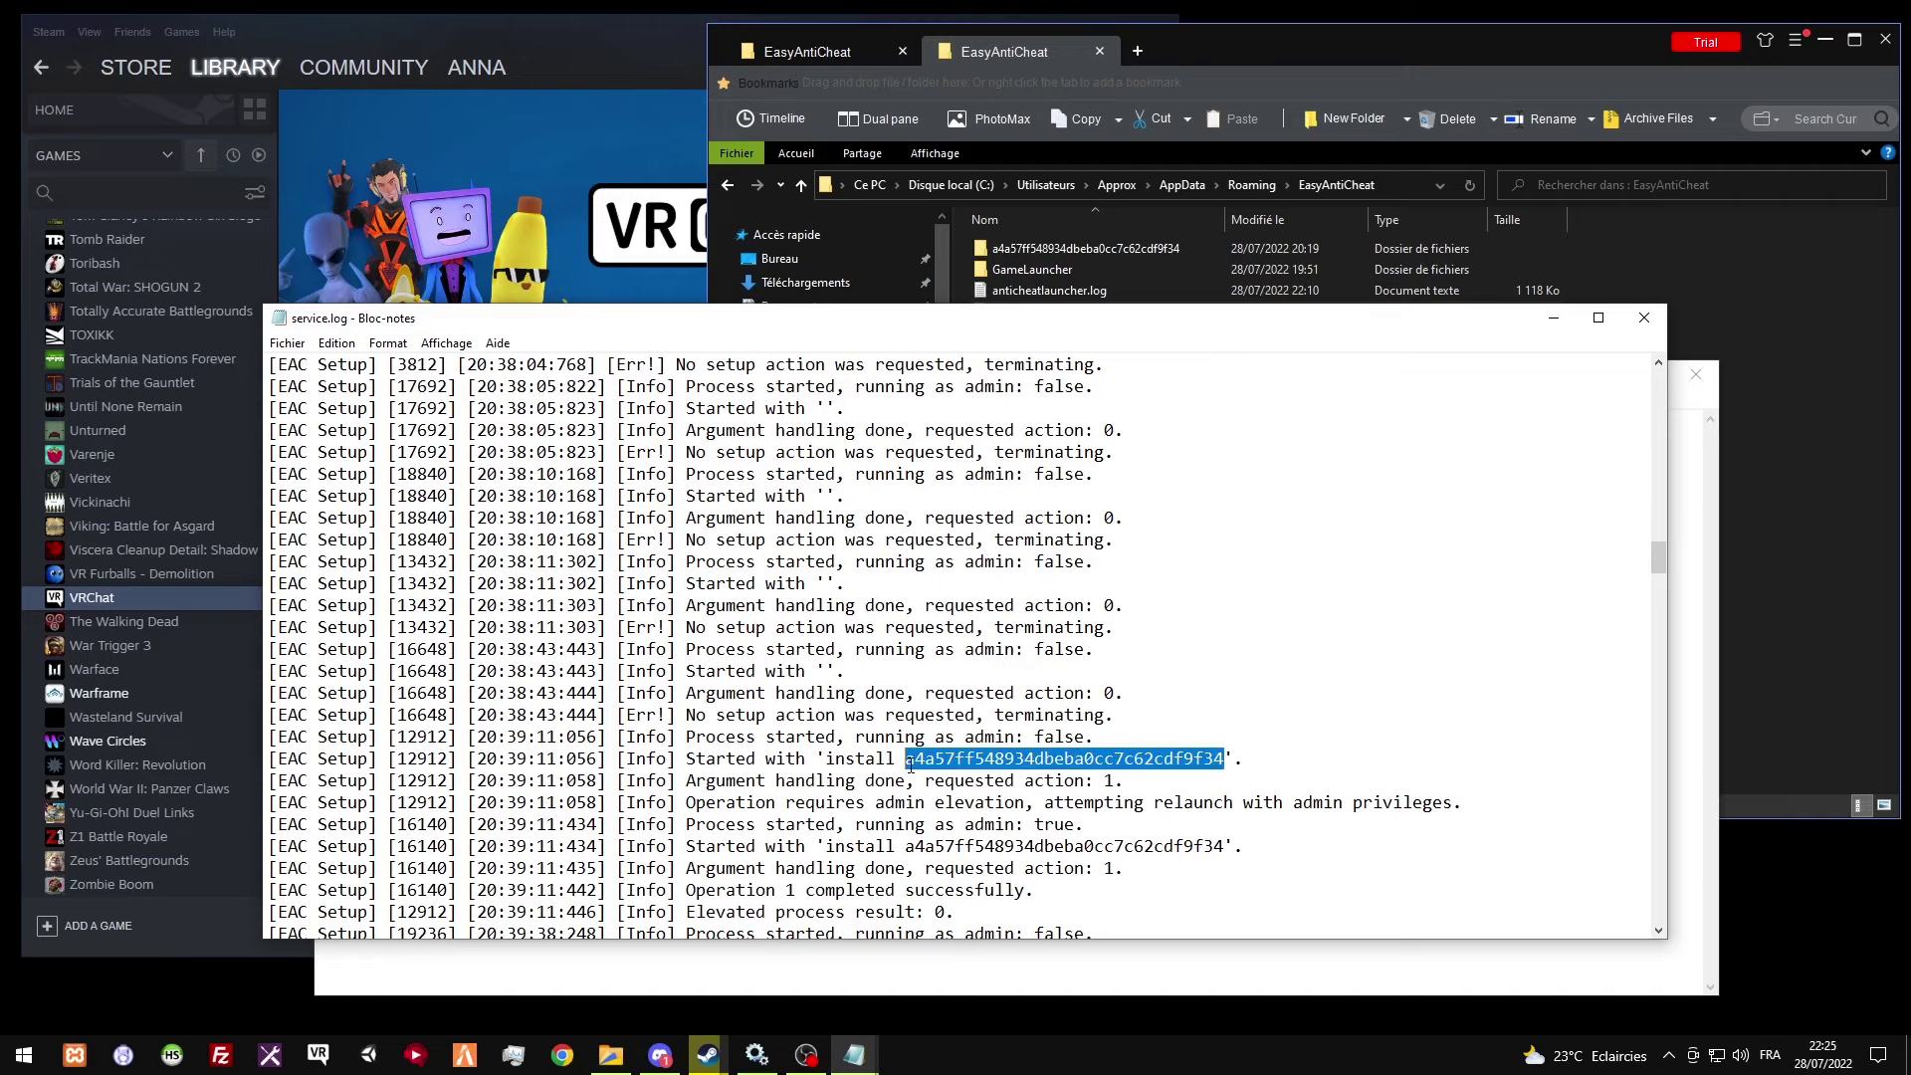
{"action": "left_click", "coordinate": [910, 767]}
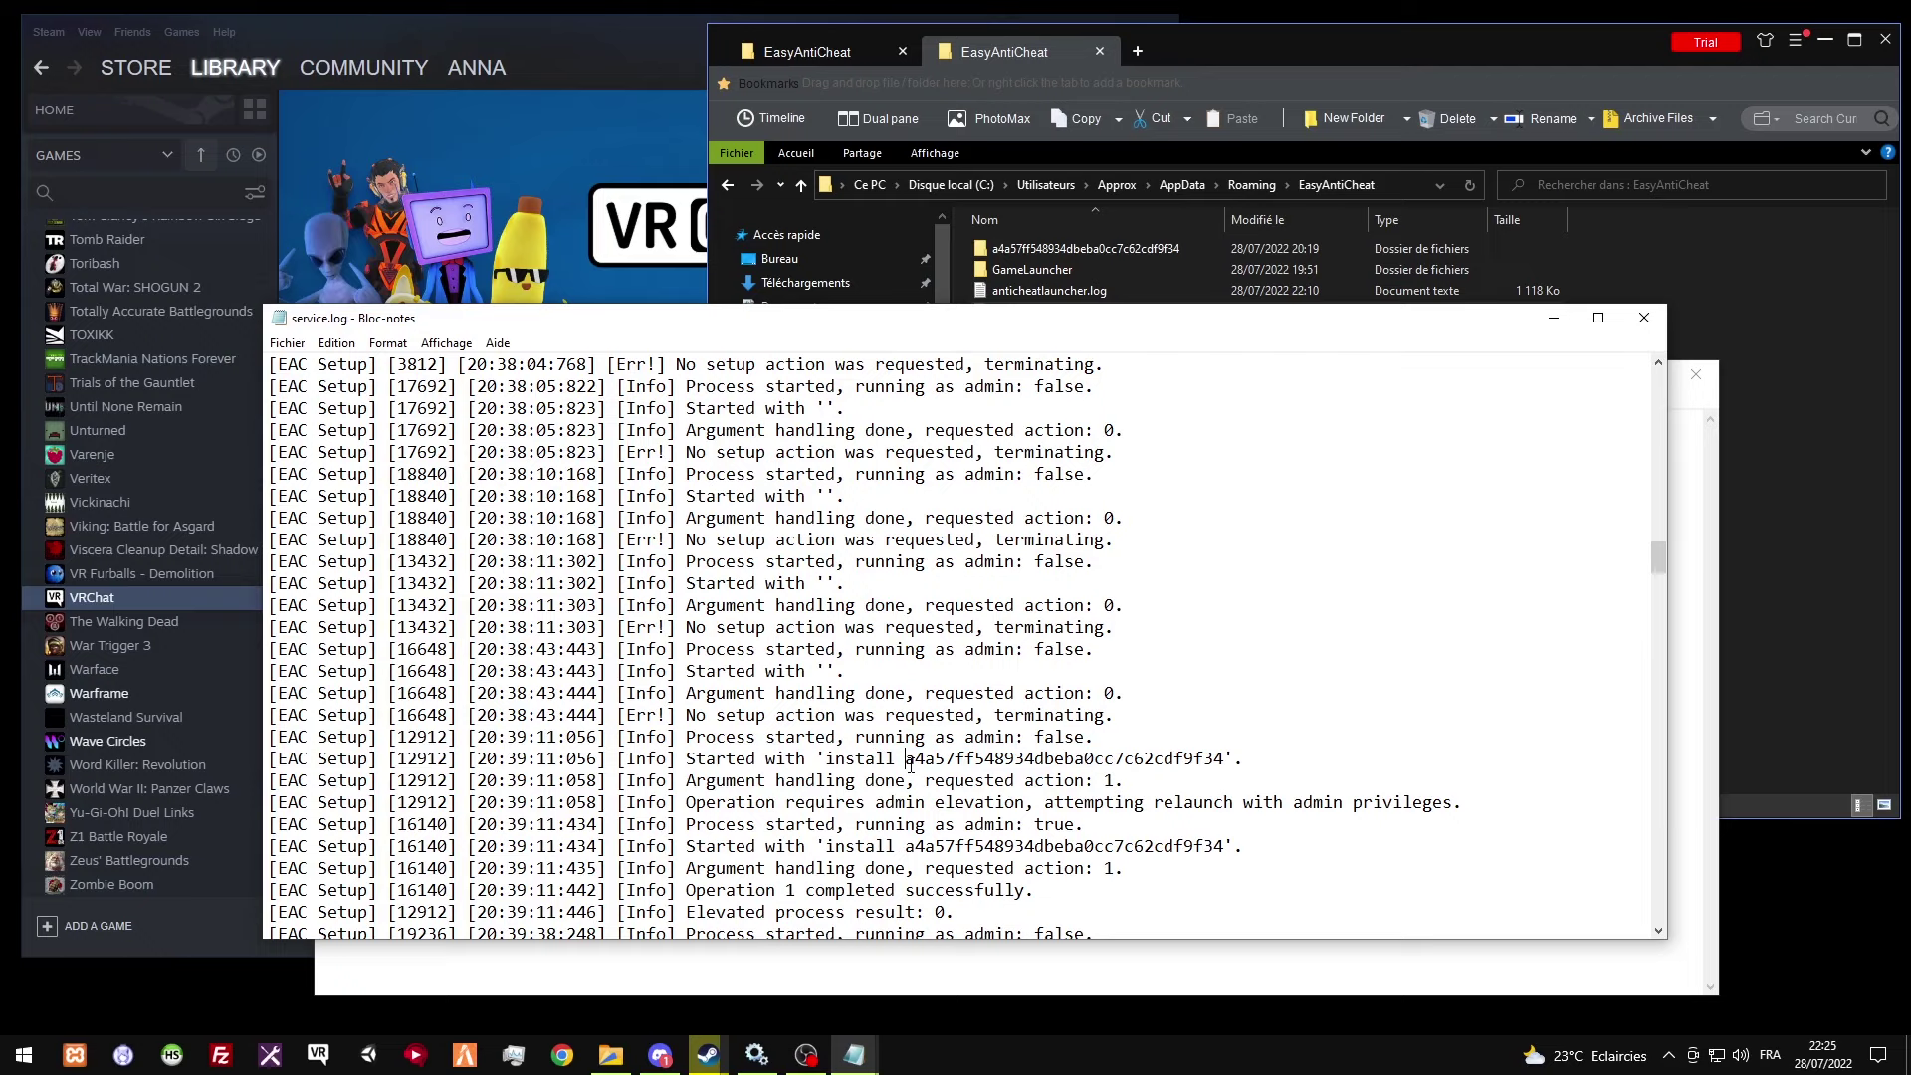
Close service.log and the text file, then reopen Nouveau document texte.txt from VRChat\EasyAntiCheat.
{"action": "left_click", "coordinate": [1644, 318]}
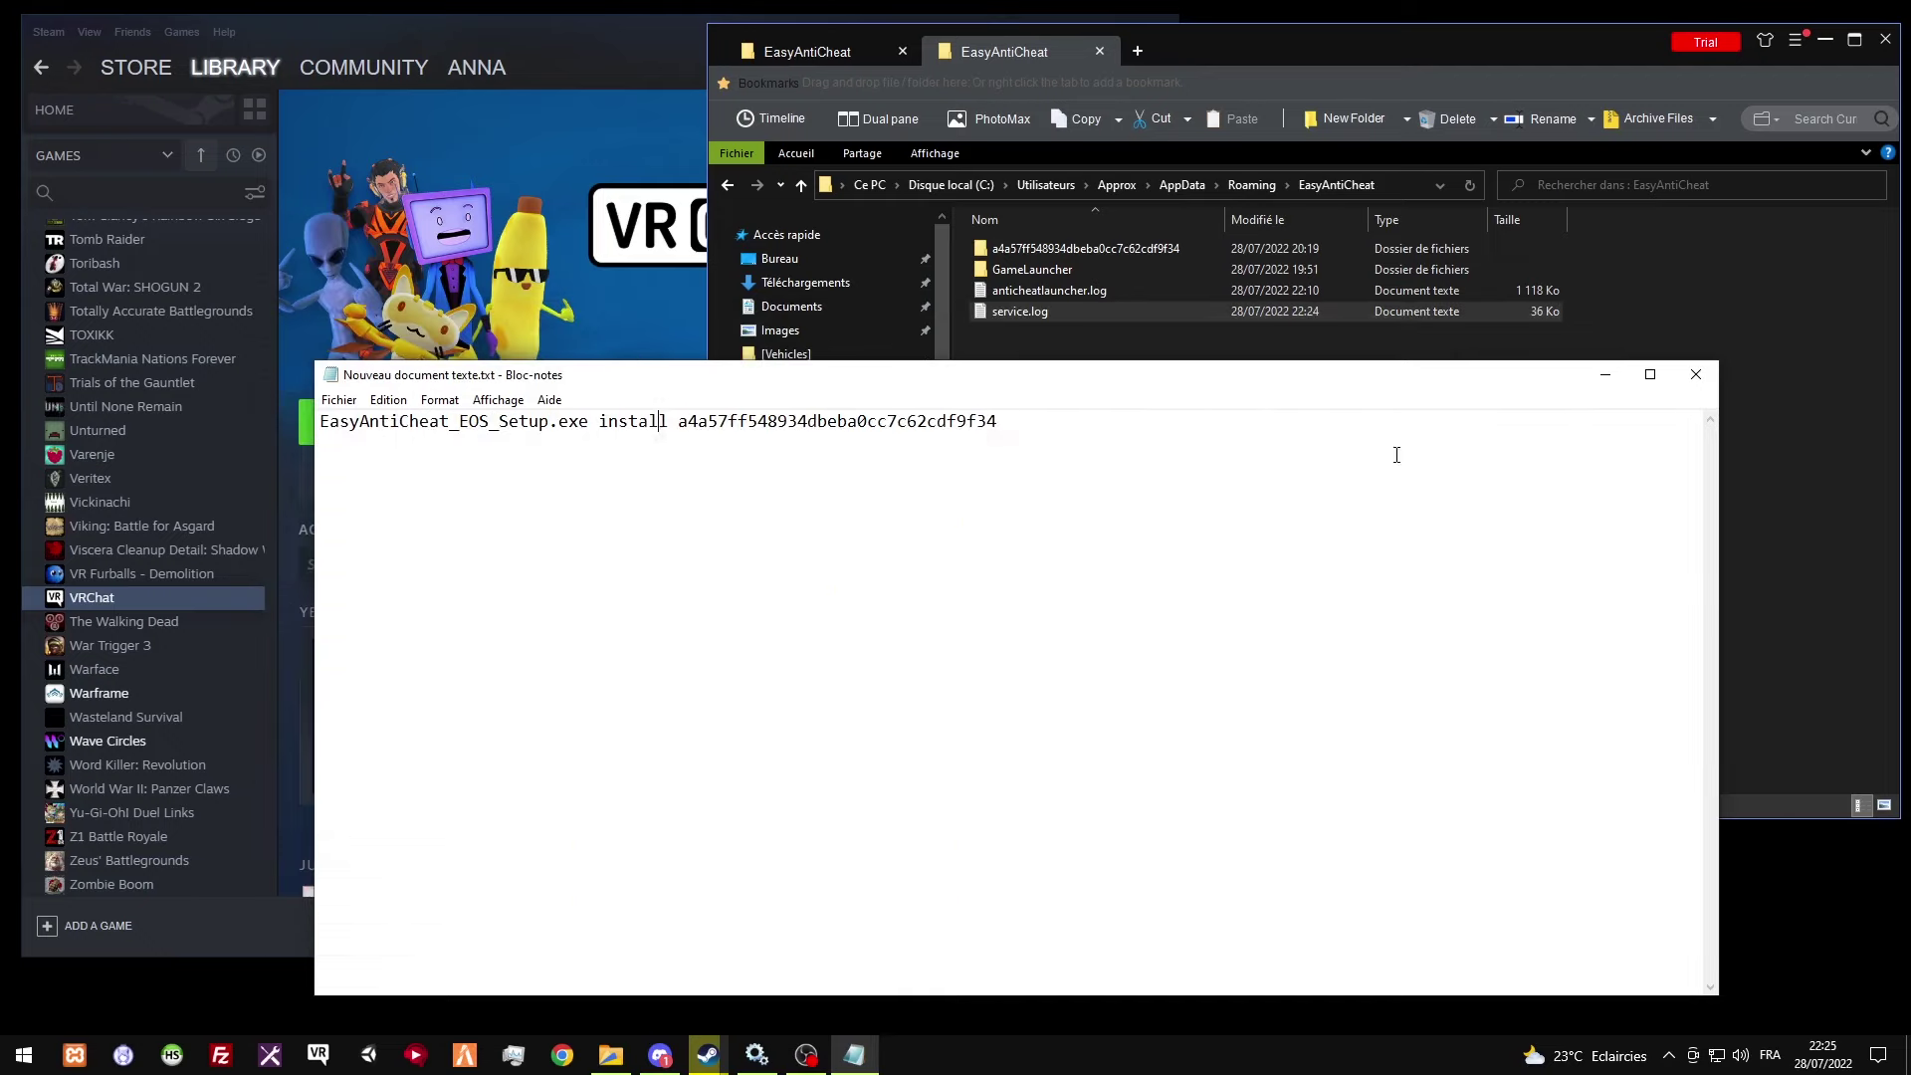
{"action": "left_click_drag", "start_coordinate": [996, 439], "coordinate": [340, 428]}
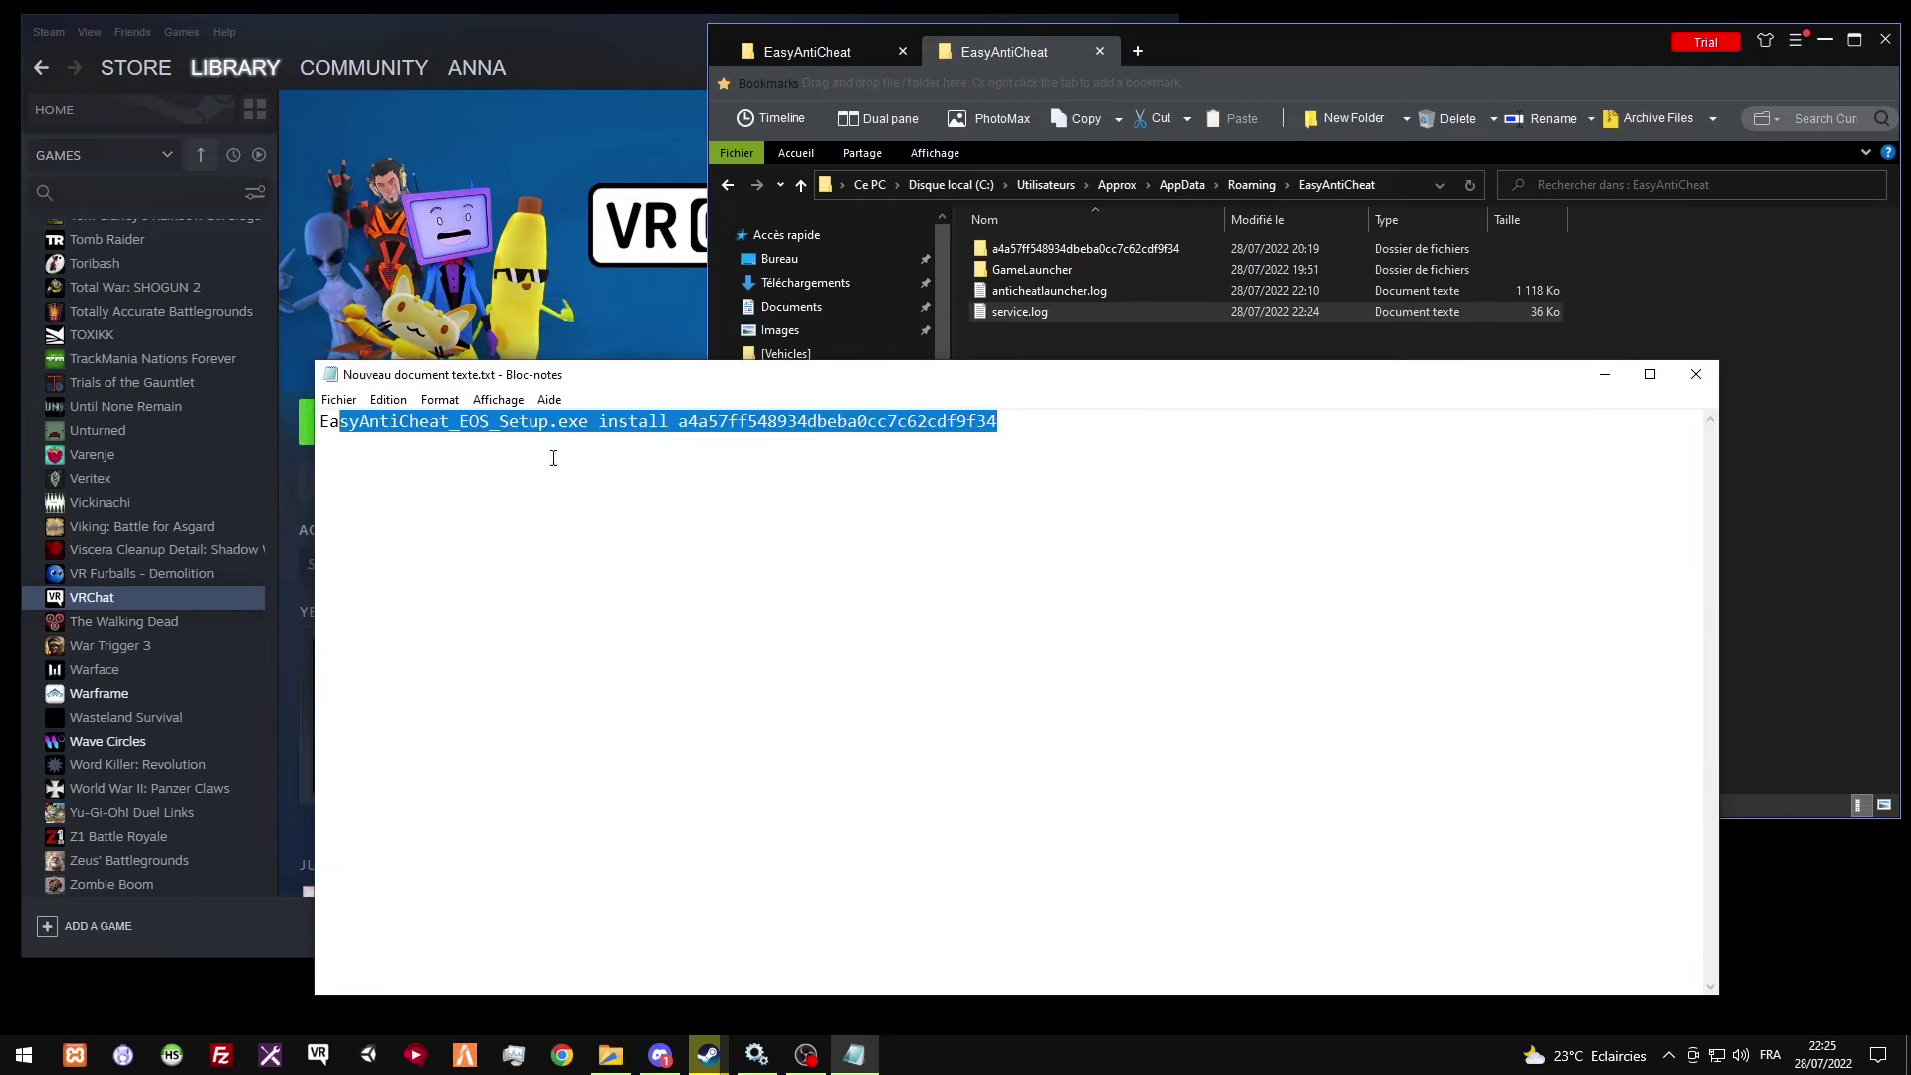
{"action": "left_click", "coordinate": [1694, 376]}
{"action": "left_click", "coordinate": [820, 52]}
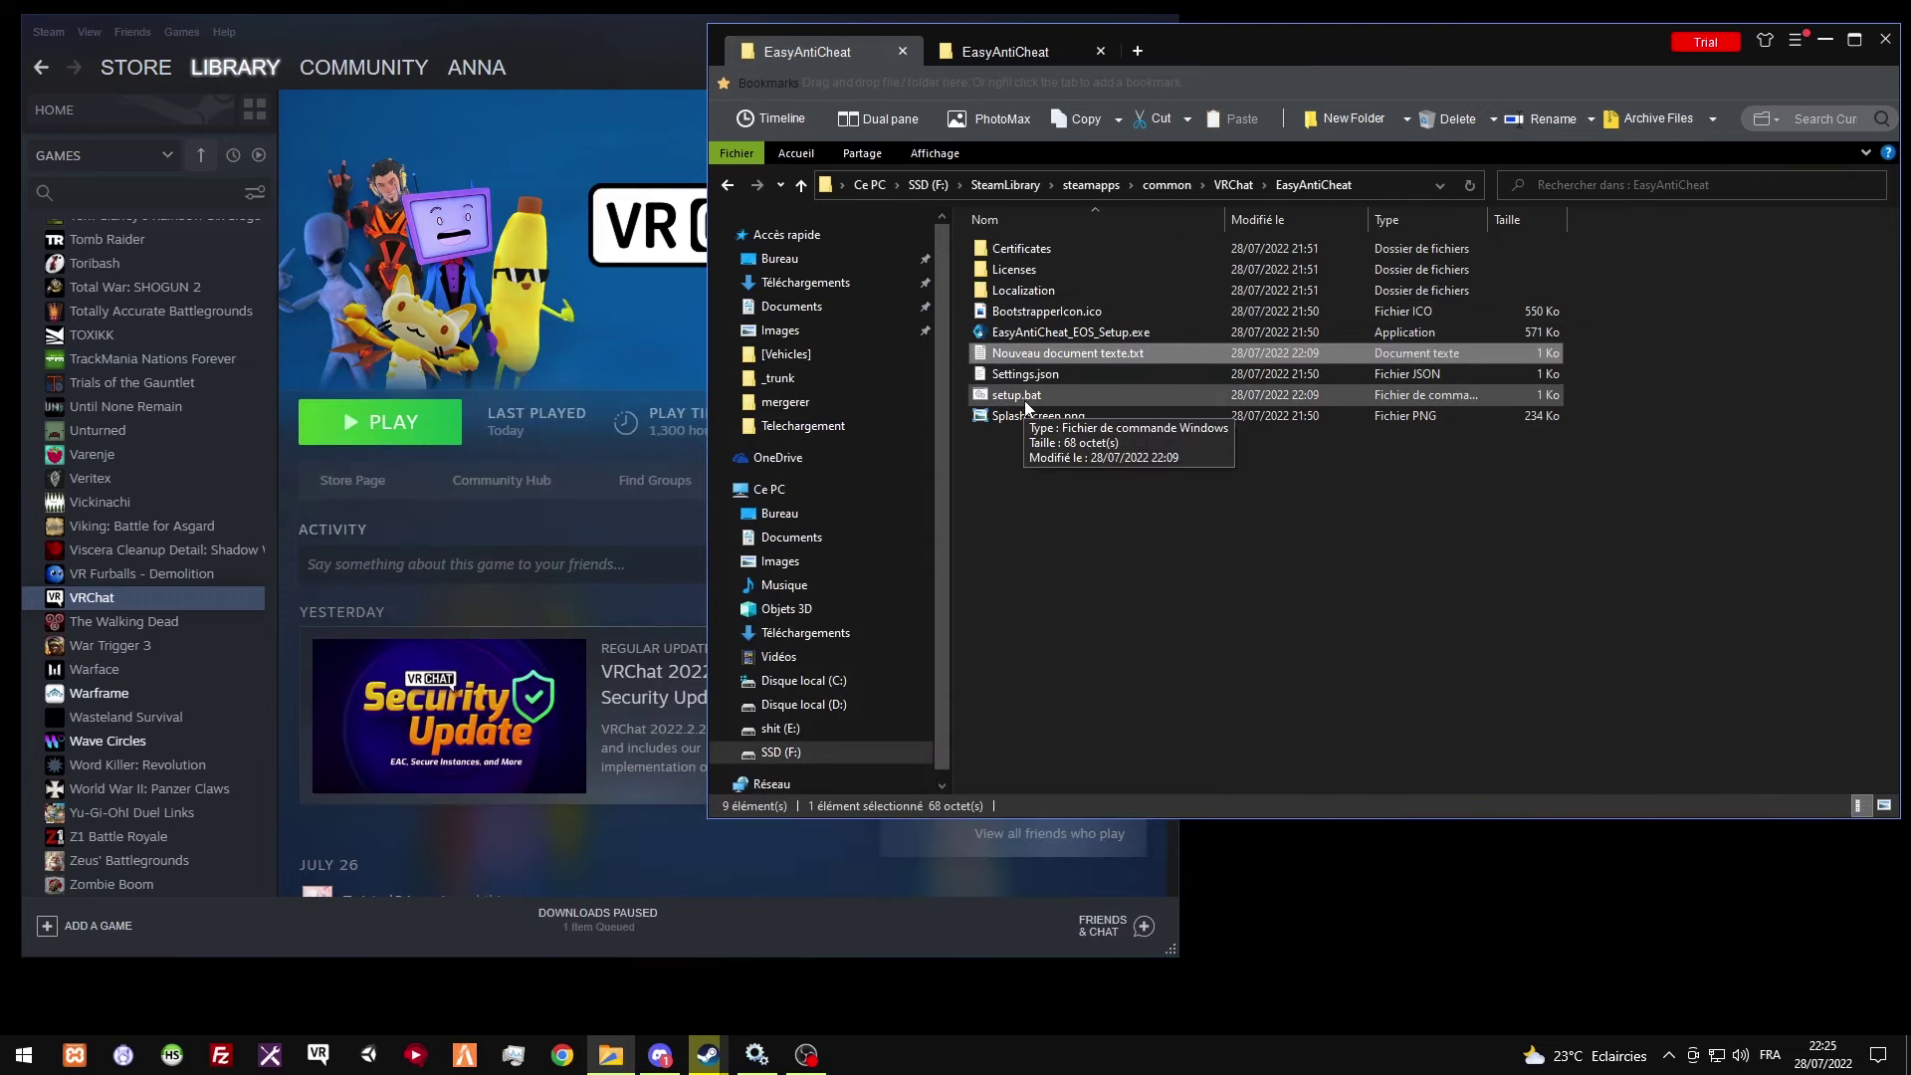
{"action": "double_click", "coordinate": [1043, 355]}
Start Save As with Tous les fichiers and name Setup.bat, then cancel without saving.
{"action": "left_click", "coordinate": [287, 343]}
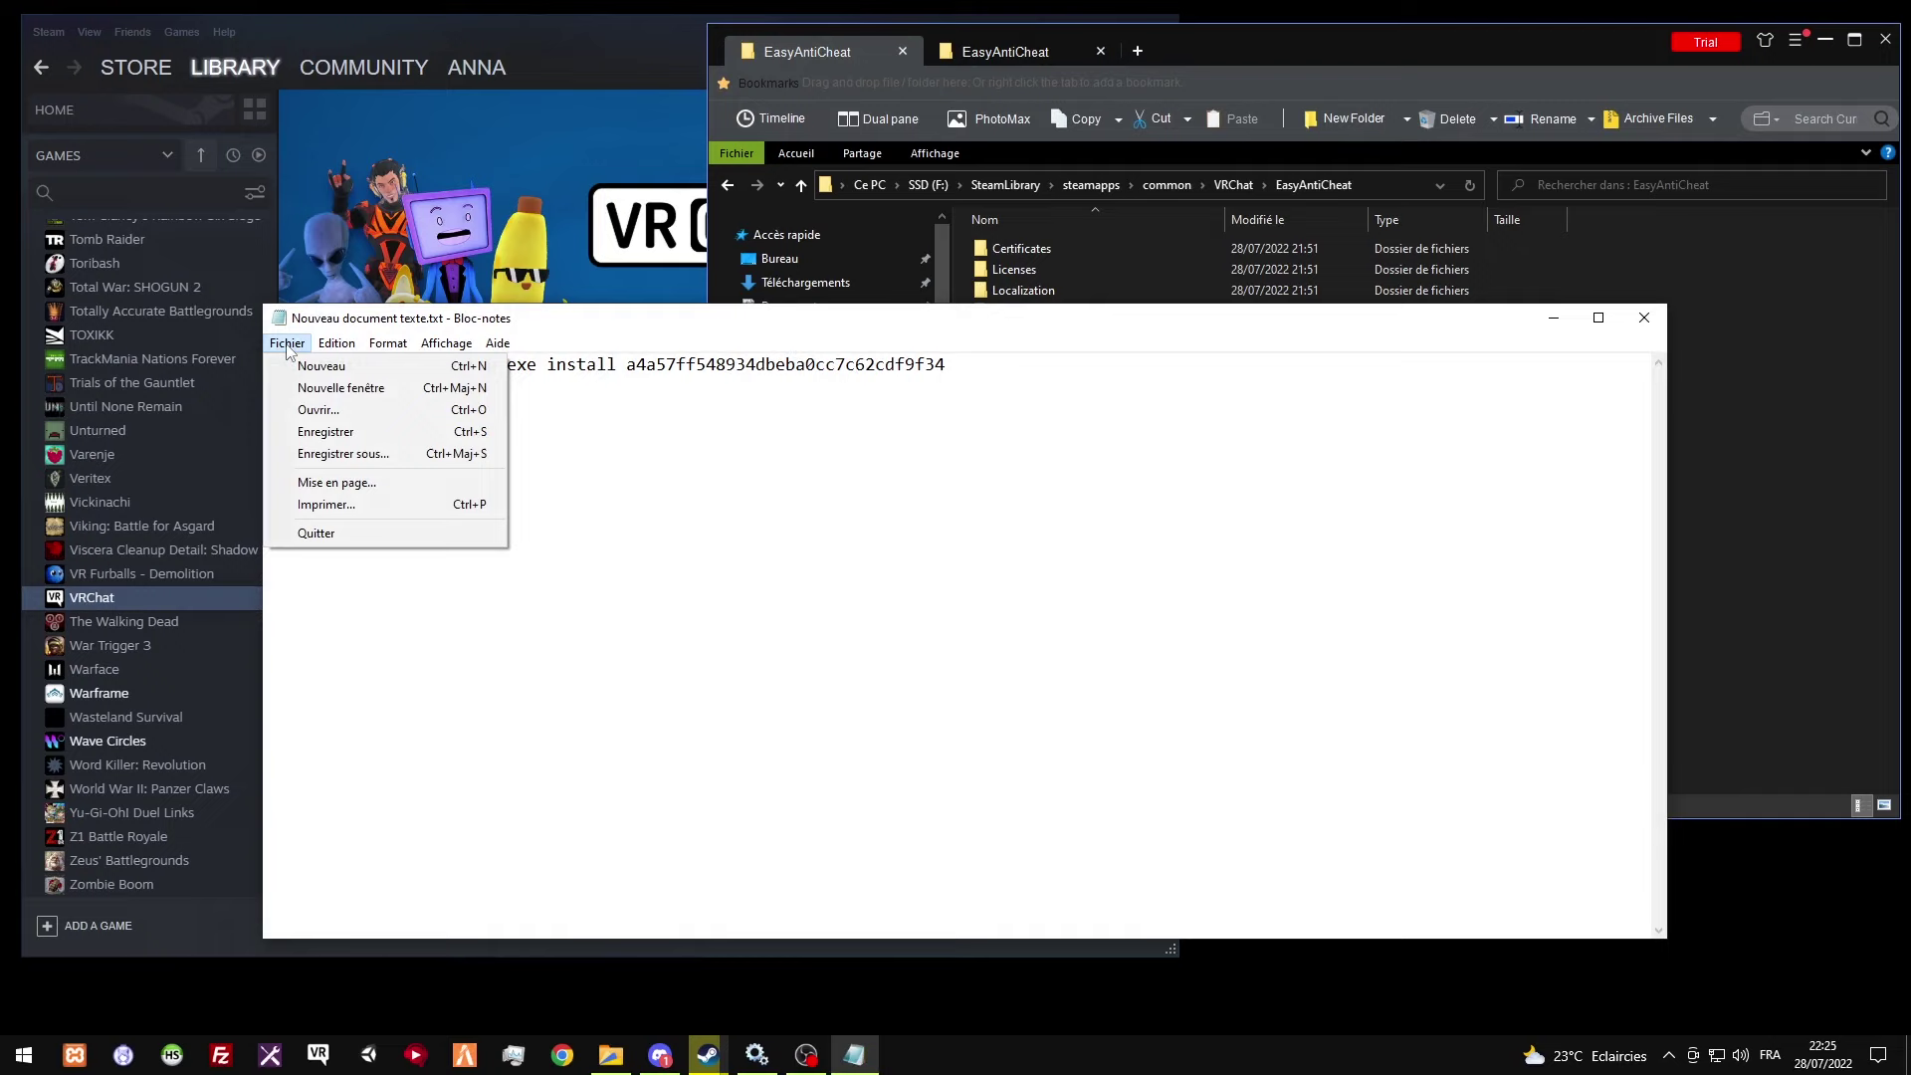
{"action": "left_click", "coordinate": [333, 460]}
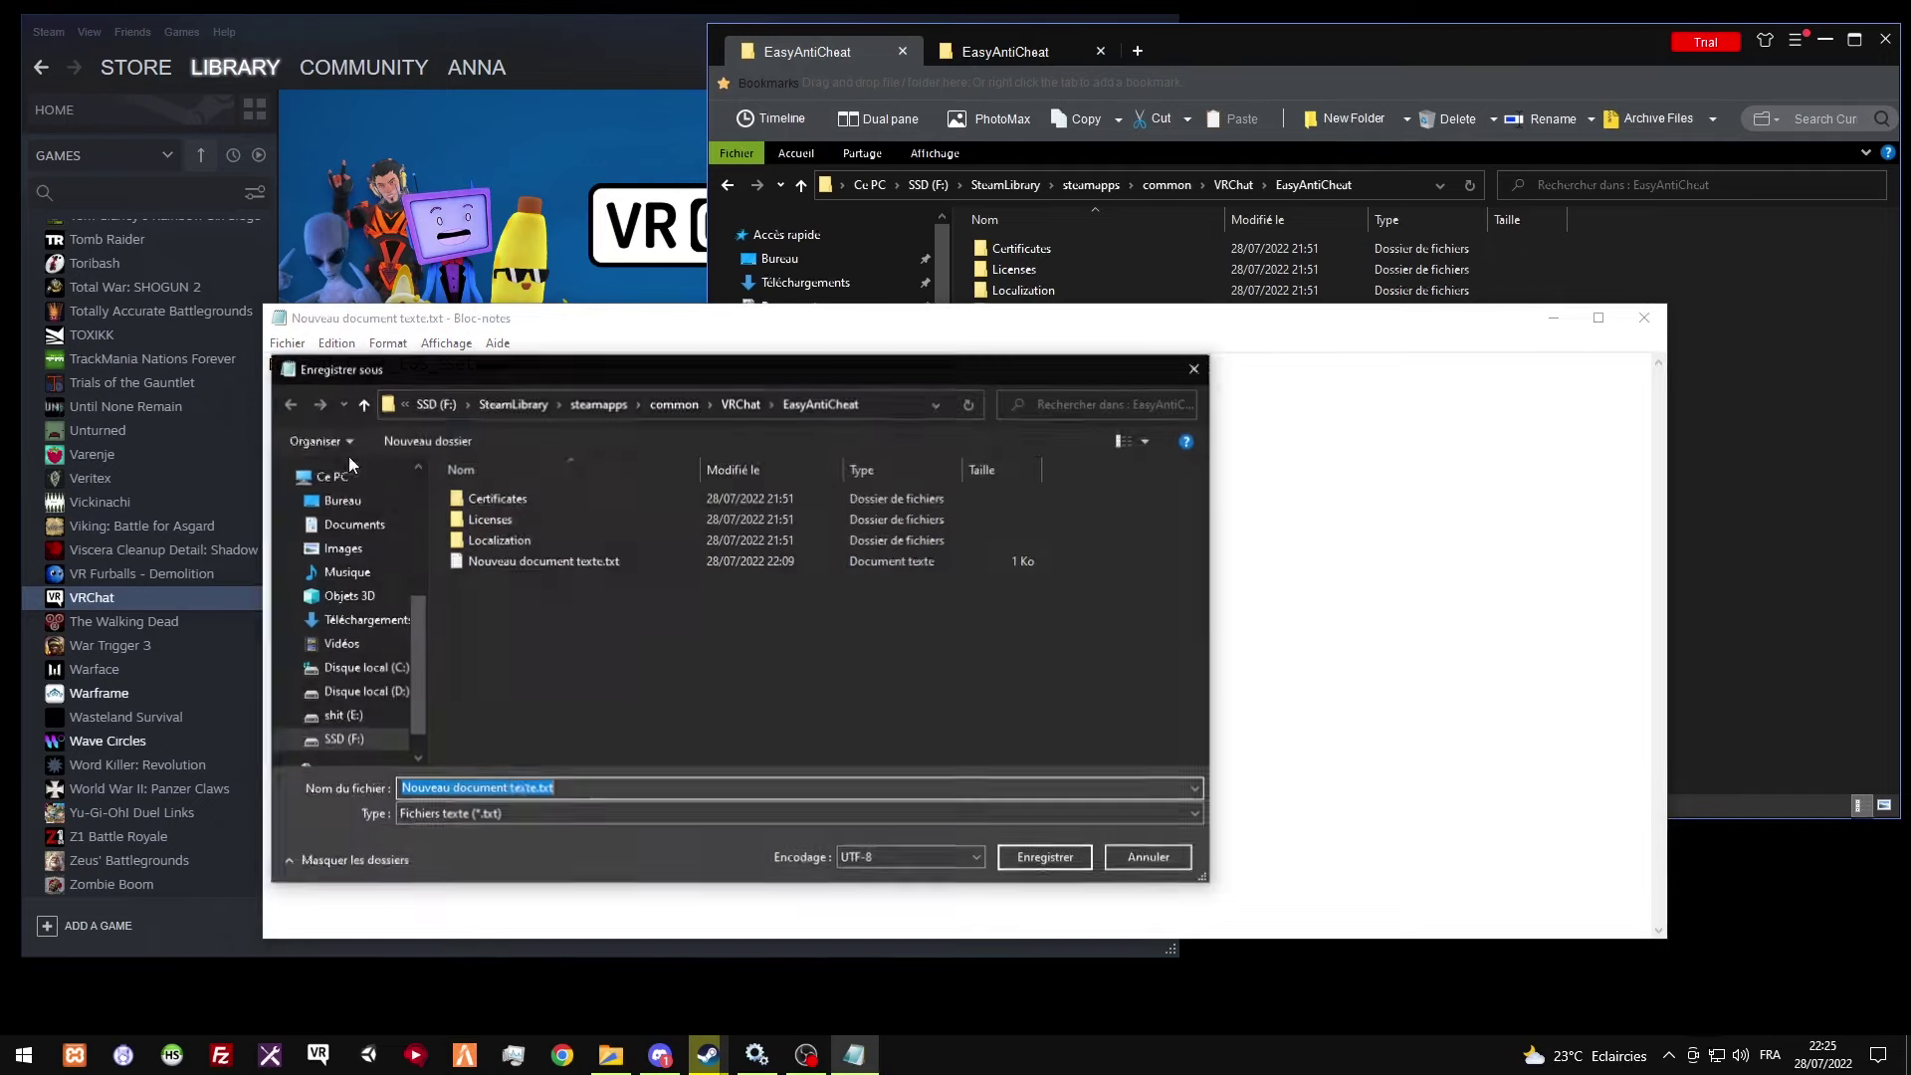
{"action": "left_click", "coordinate": [514, 822]}
{"action": "left_click", "coordinate": [501, 851]}
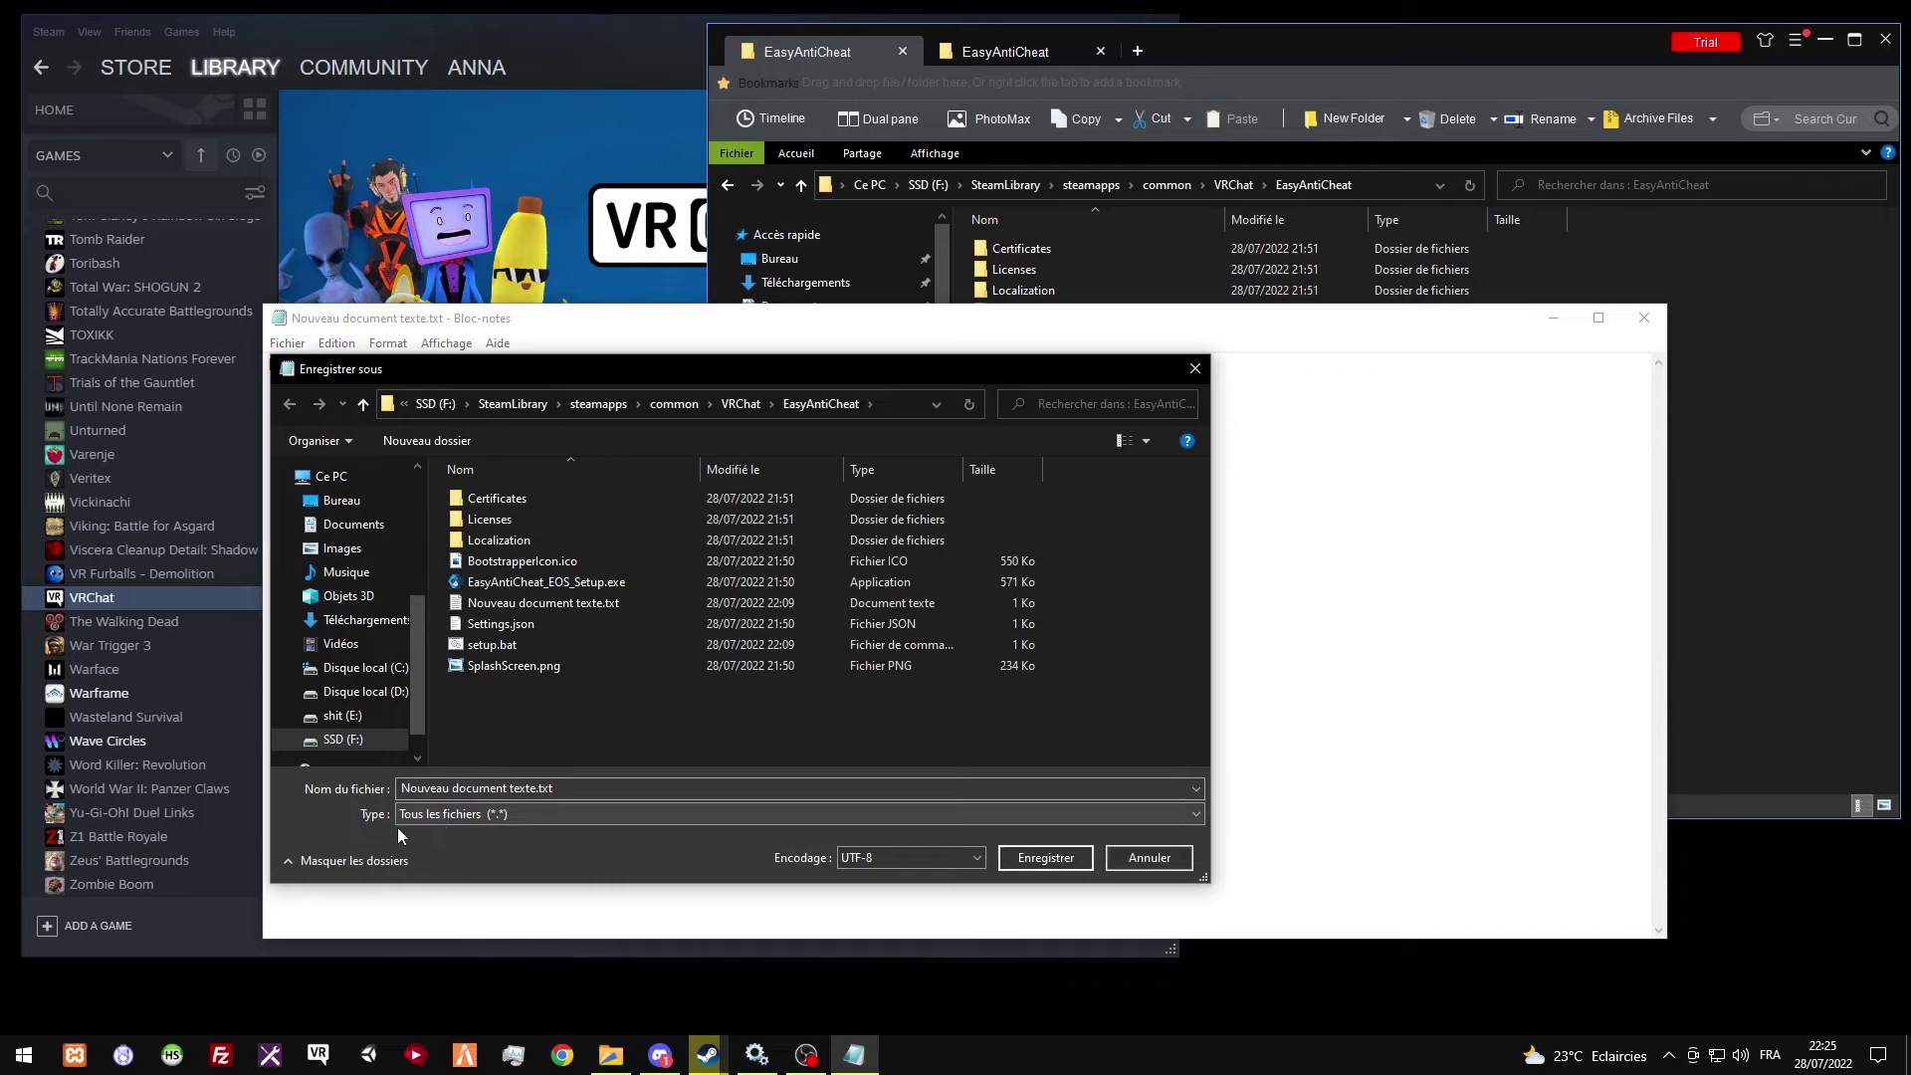
{"action": "left_click", "coordinate": [607, 788]}
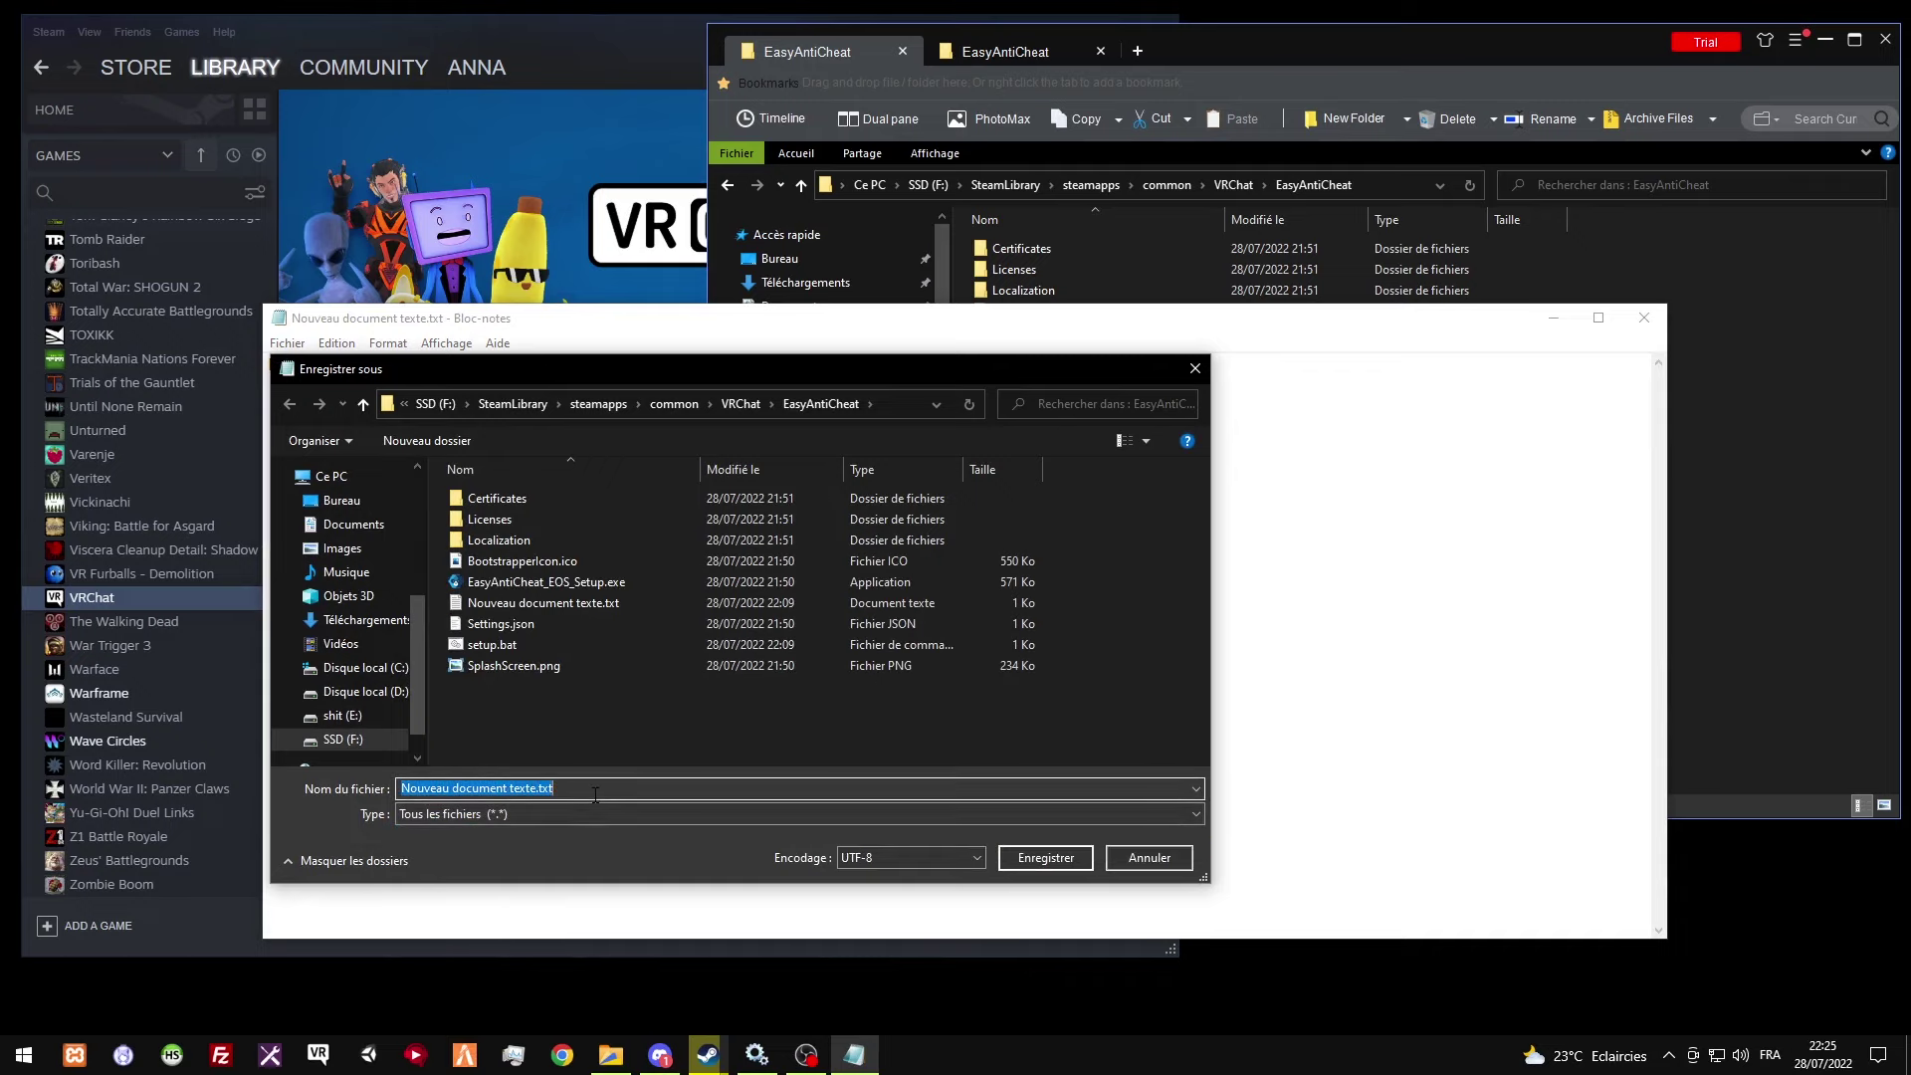
{"action": "type", "text": "Setup.bat"}
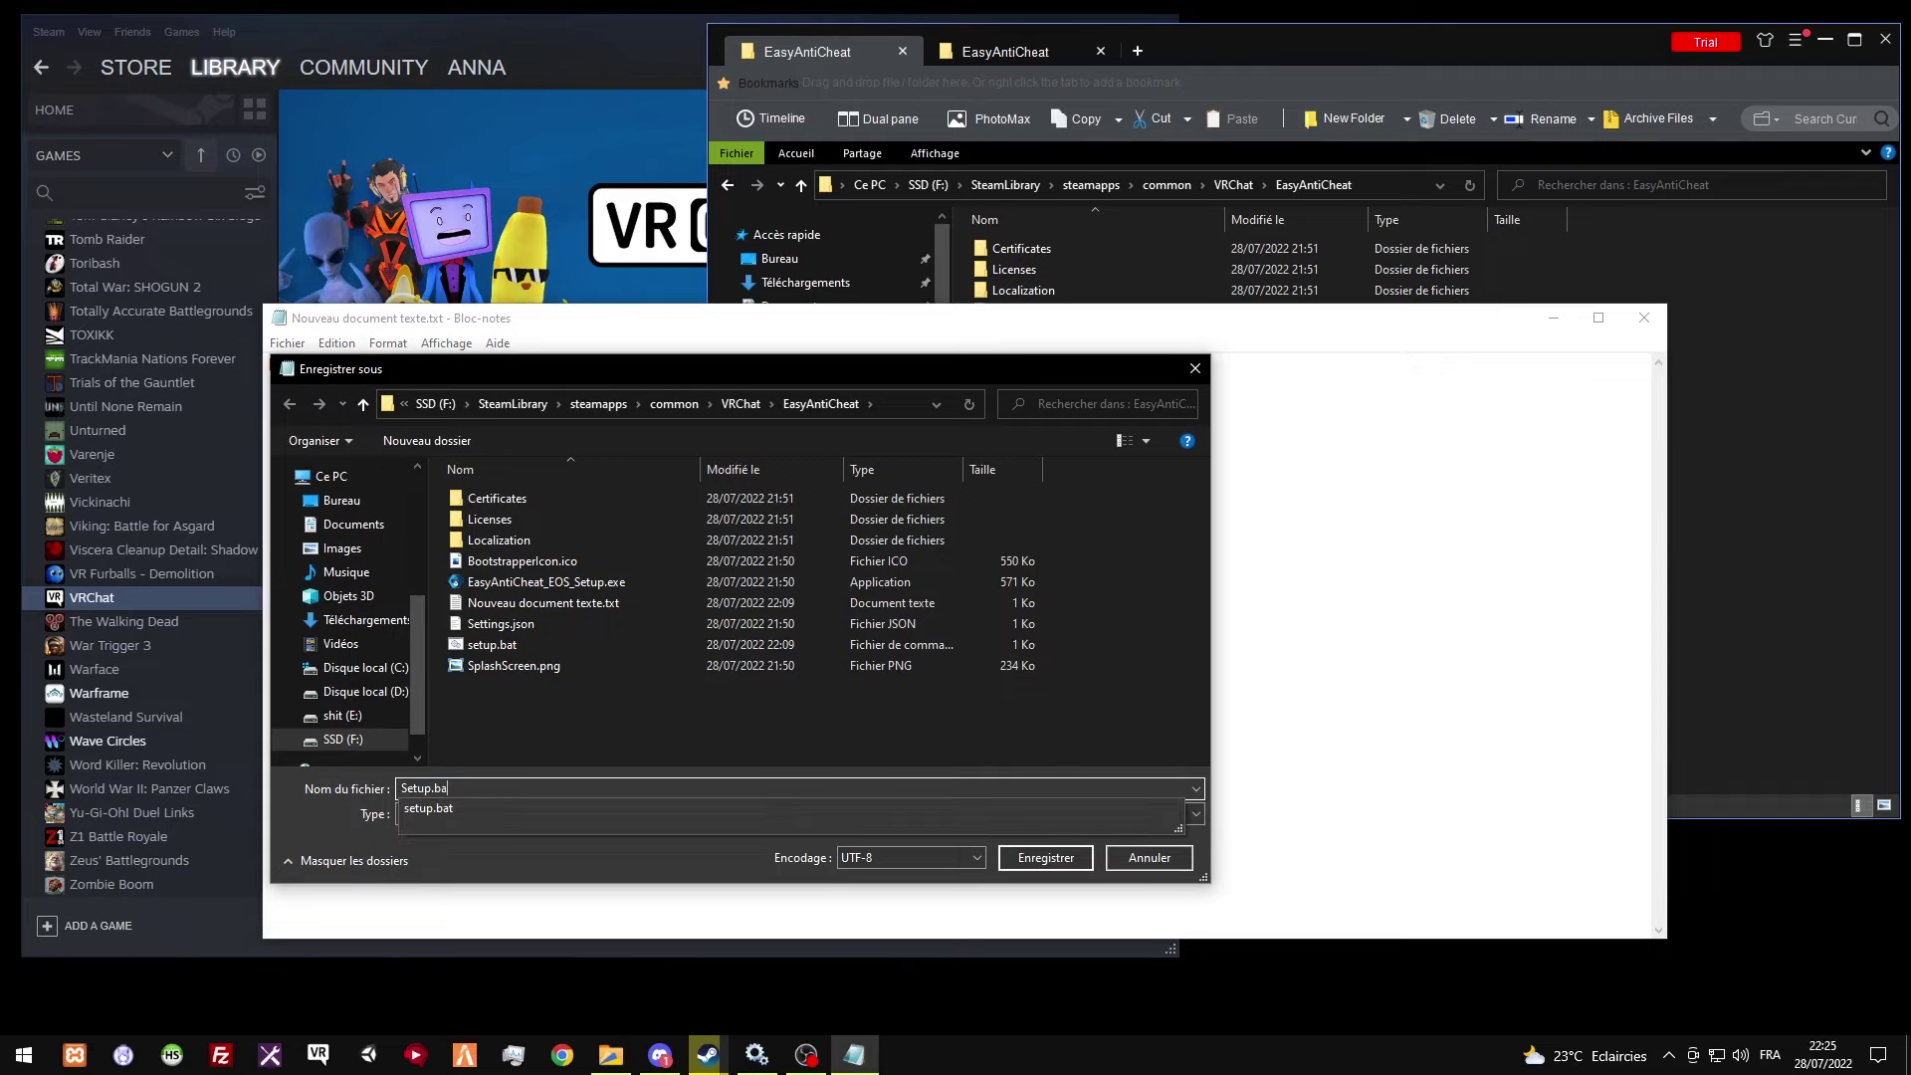
{"action": "left_click", "coordinate": [1149, 857]}
{"action": "left_click", "coordinate": [1645, 301]}
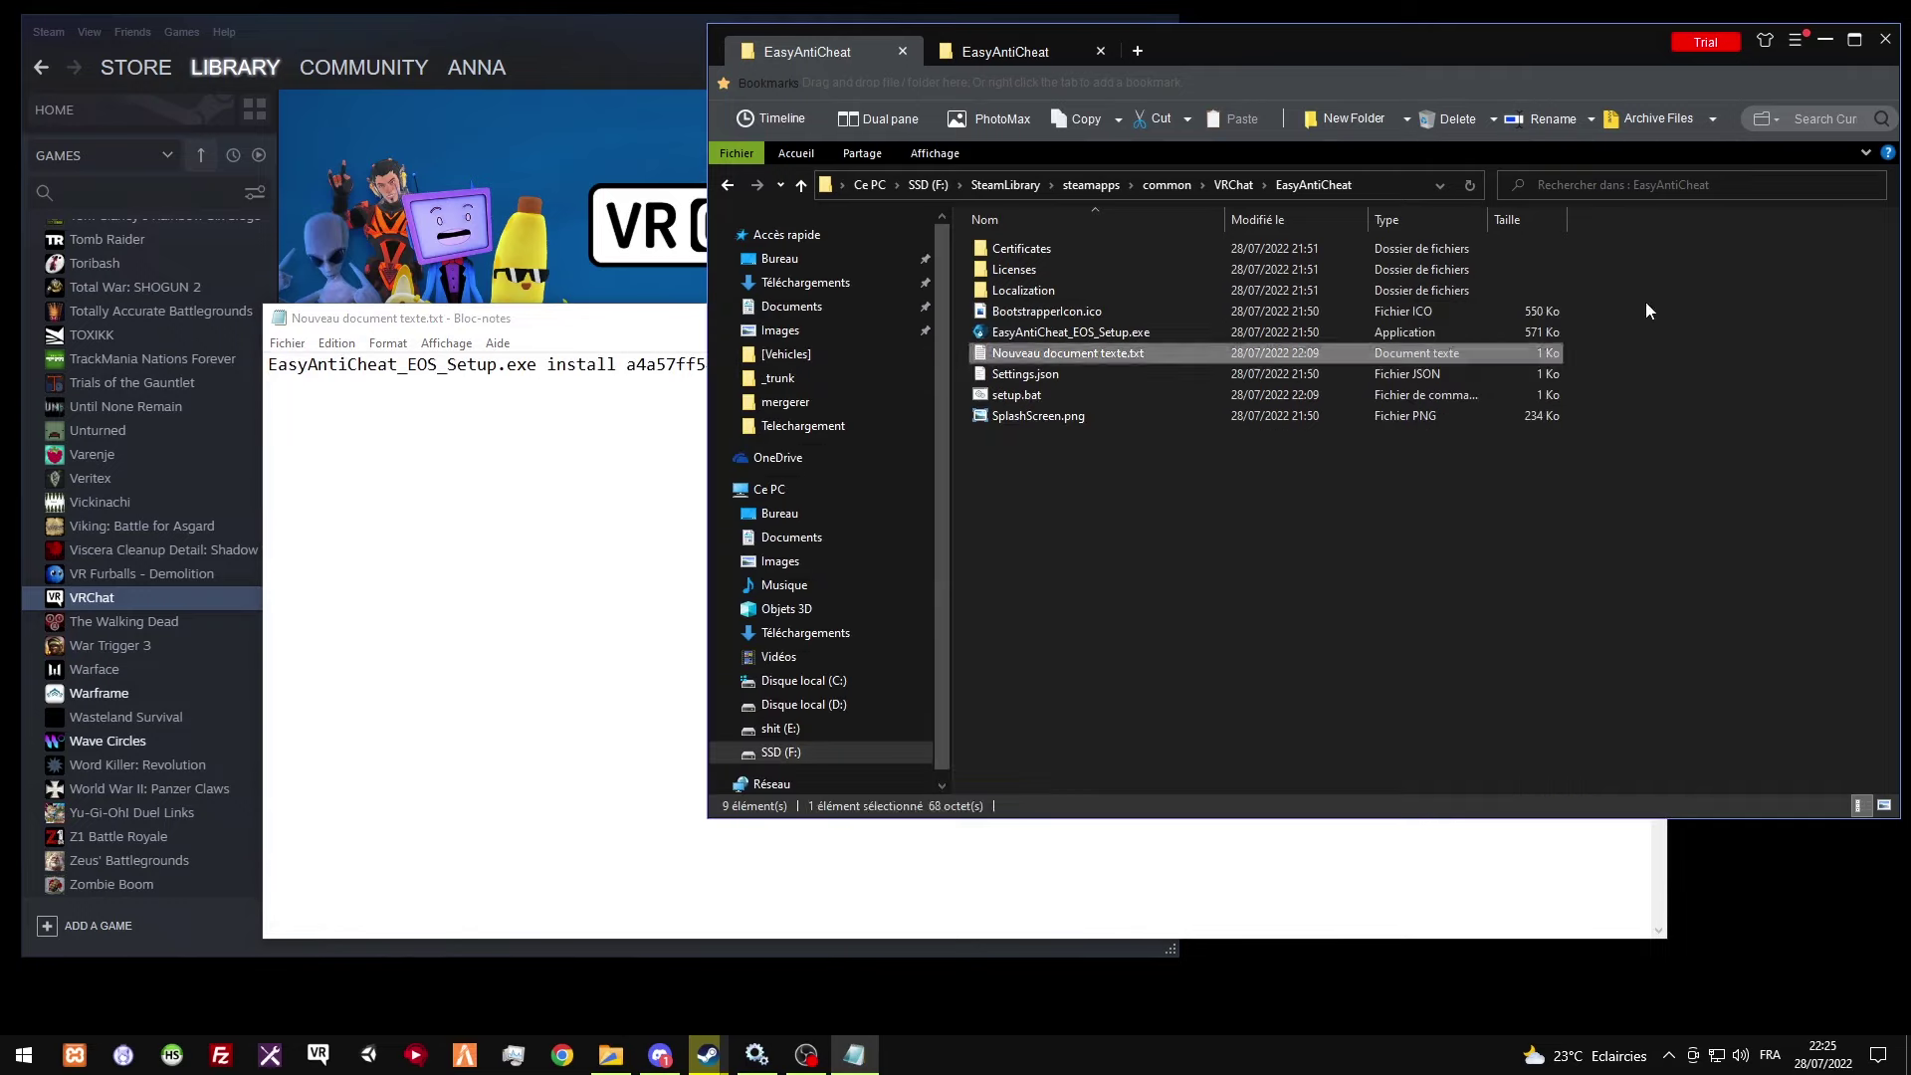
Close the text file, narrow and shift the EasyAntiCheat folder window right, selecting EasyAntiCheat_EOS_Setup.exe.
{"action": "left_click", "coordinate": [610, 364]}
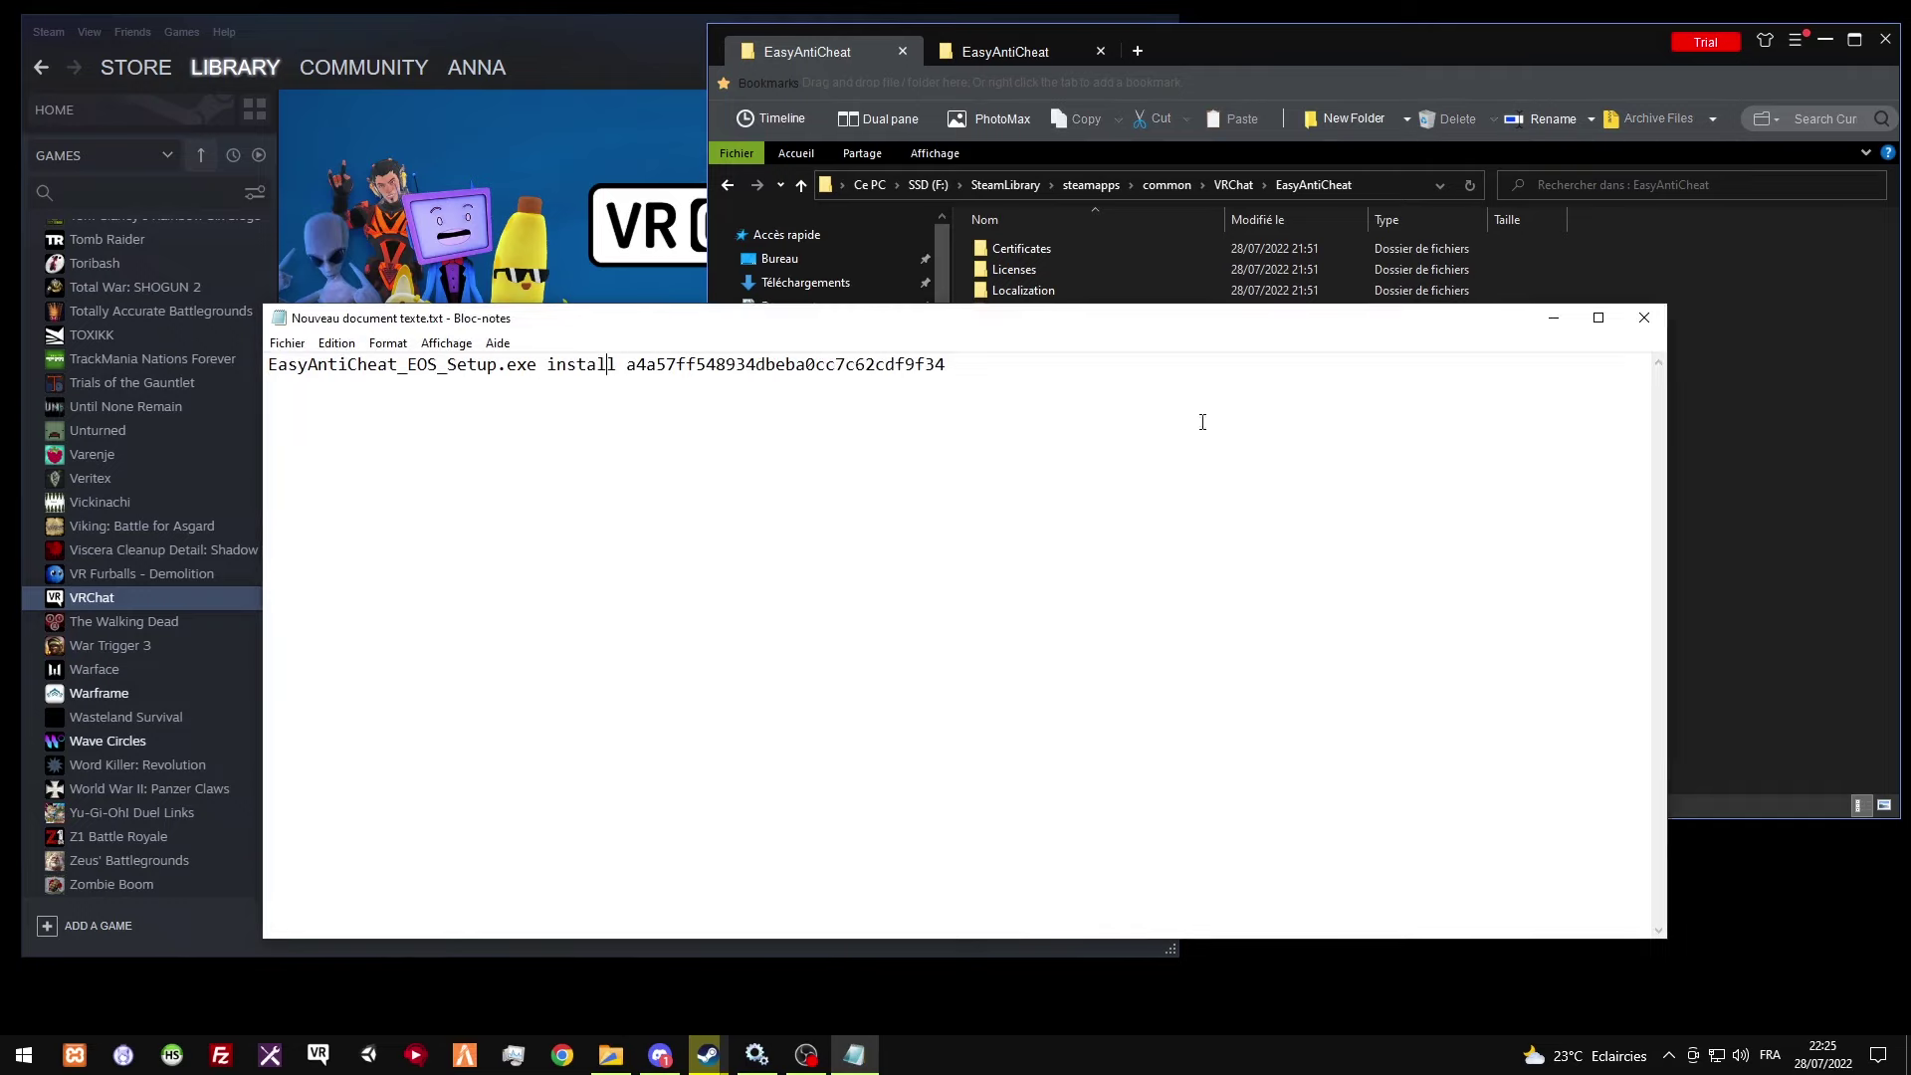
{"action": "left_click", "coordinate": [1644, 317]}
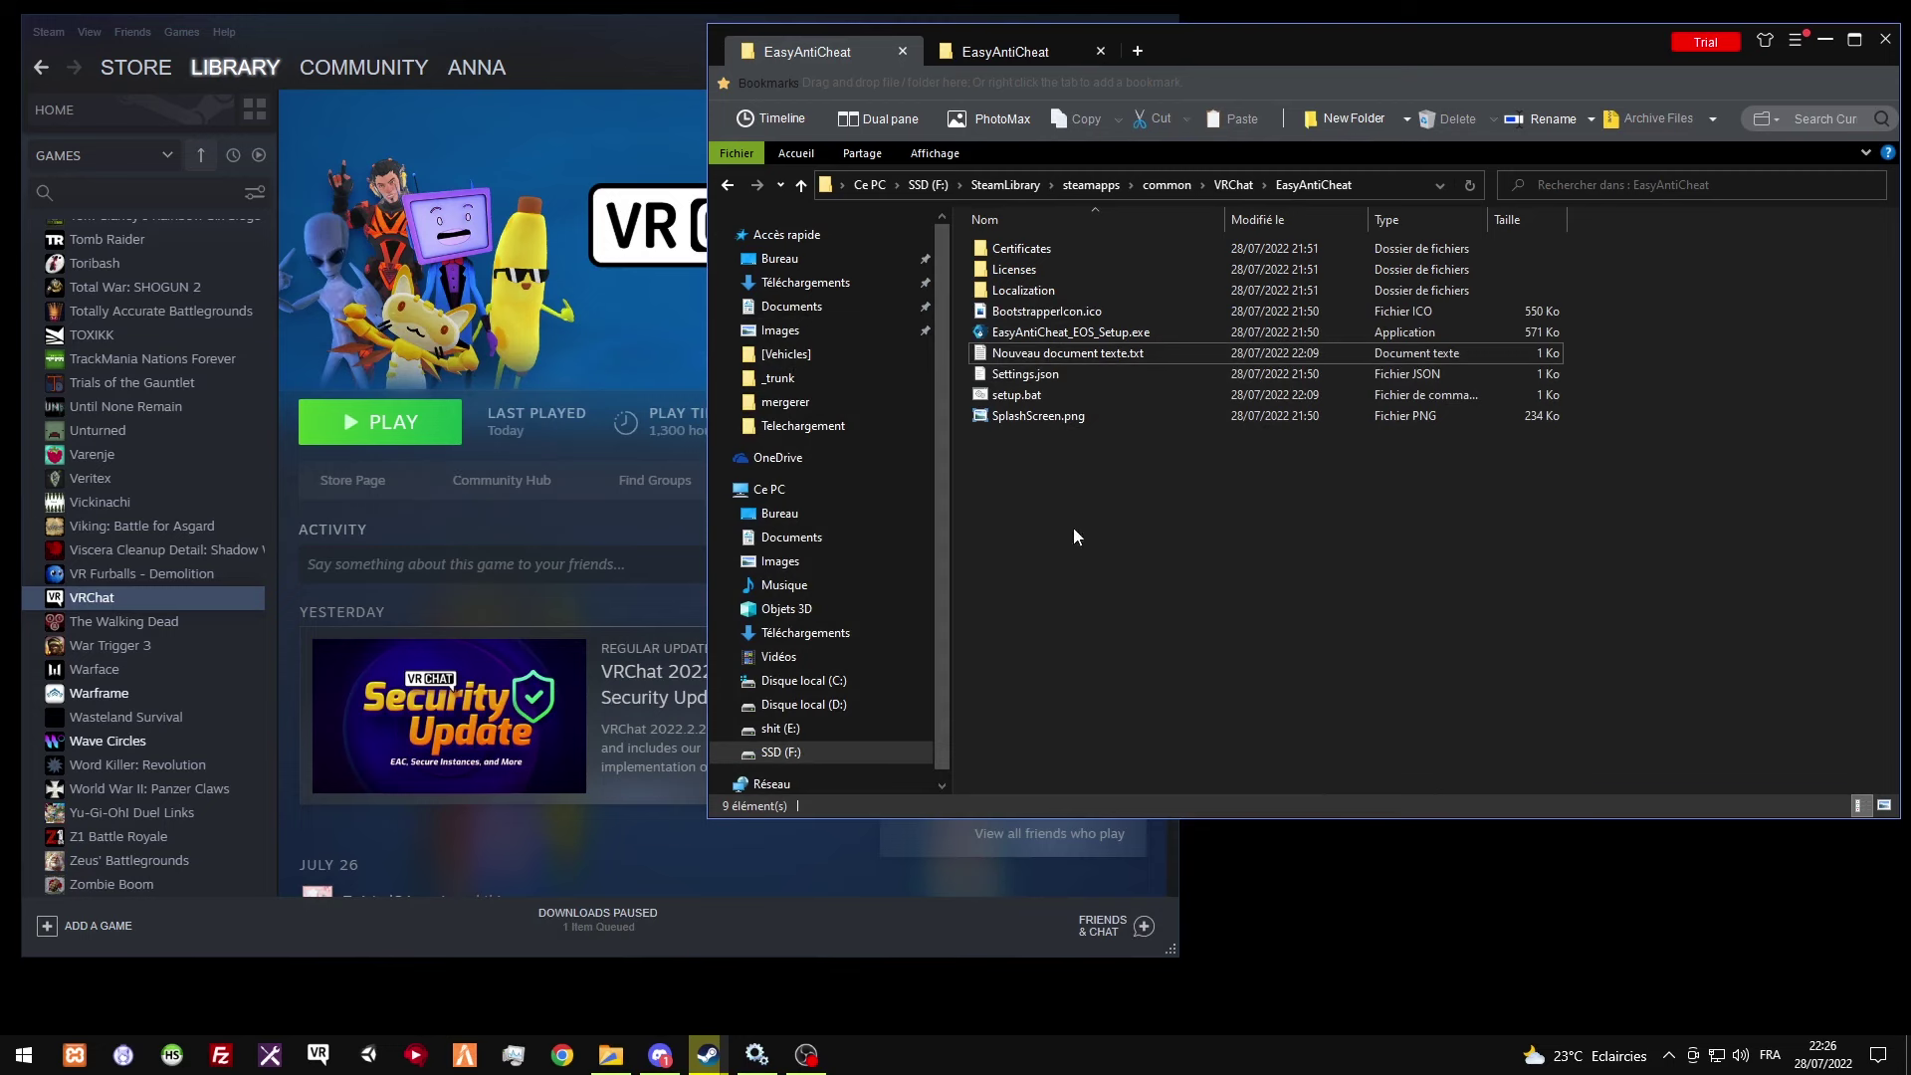
{"action": "left_click", "coordinate": [494, 538]}
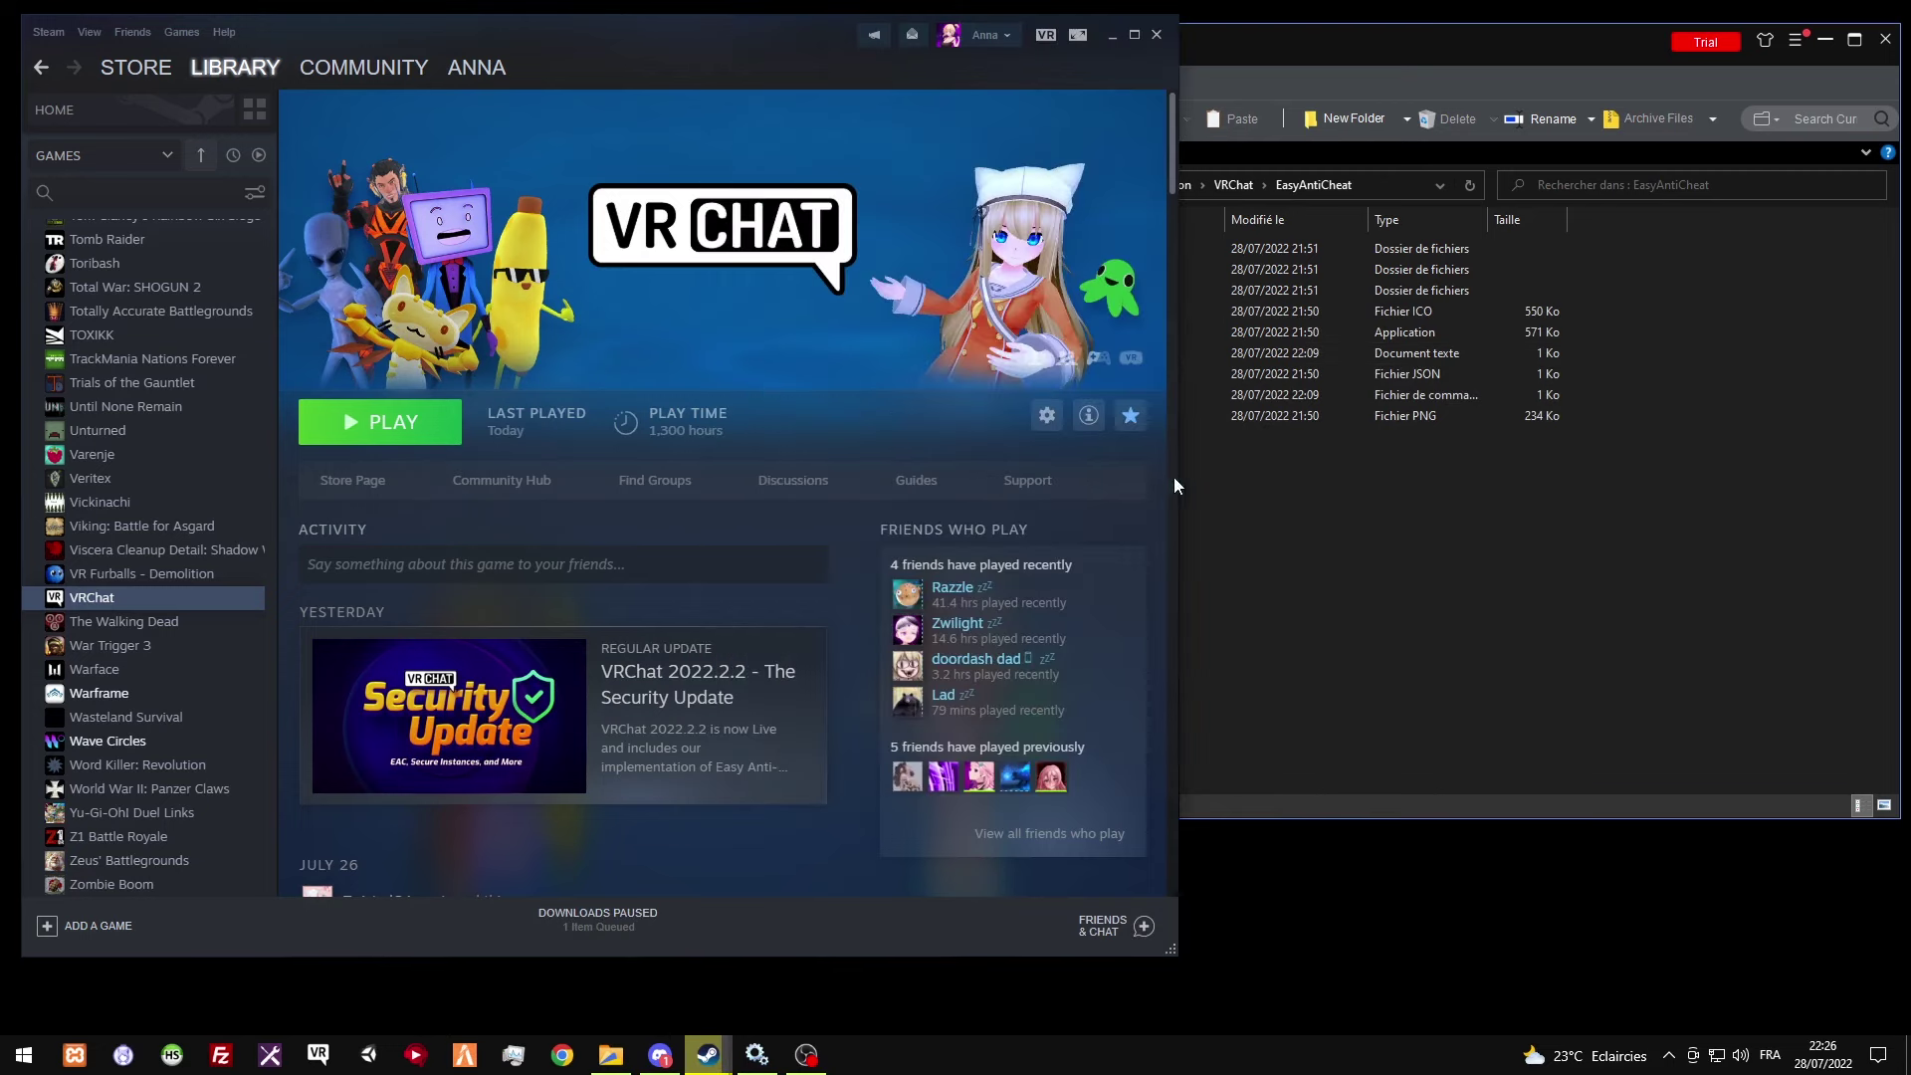
{"action": "left_click", "coordinate": [1216, 484]}
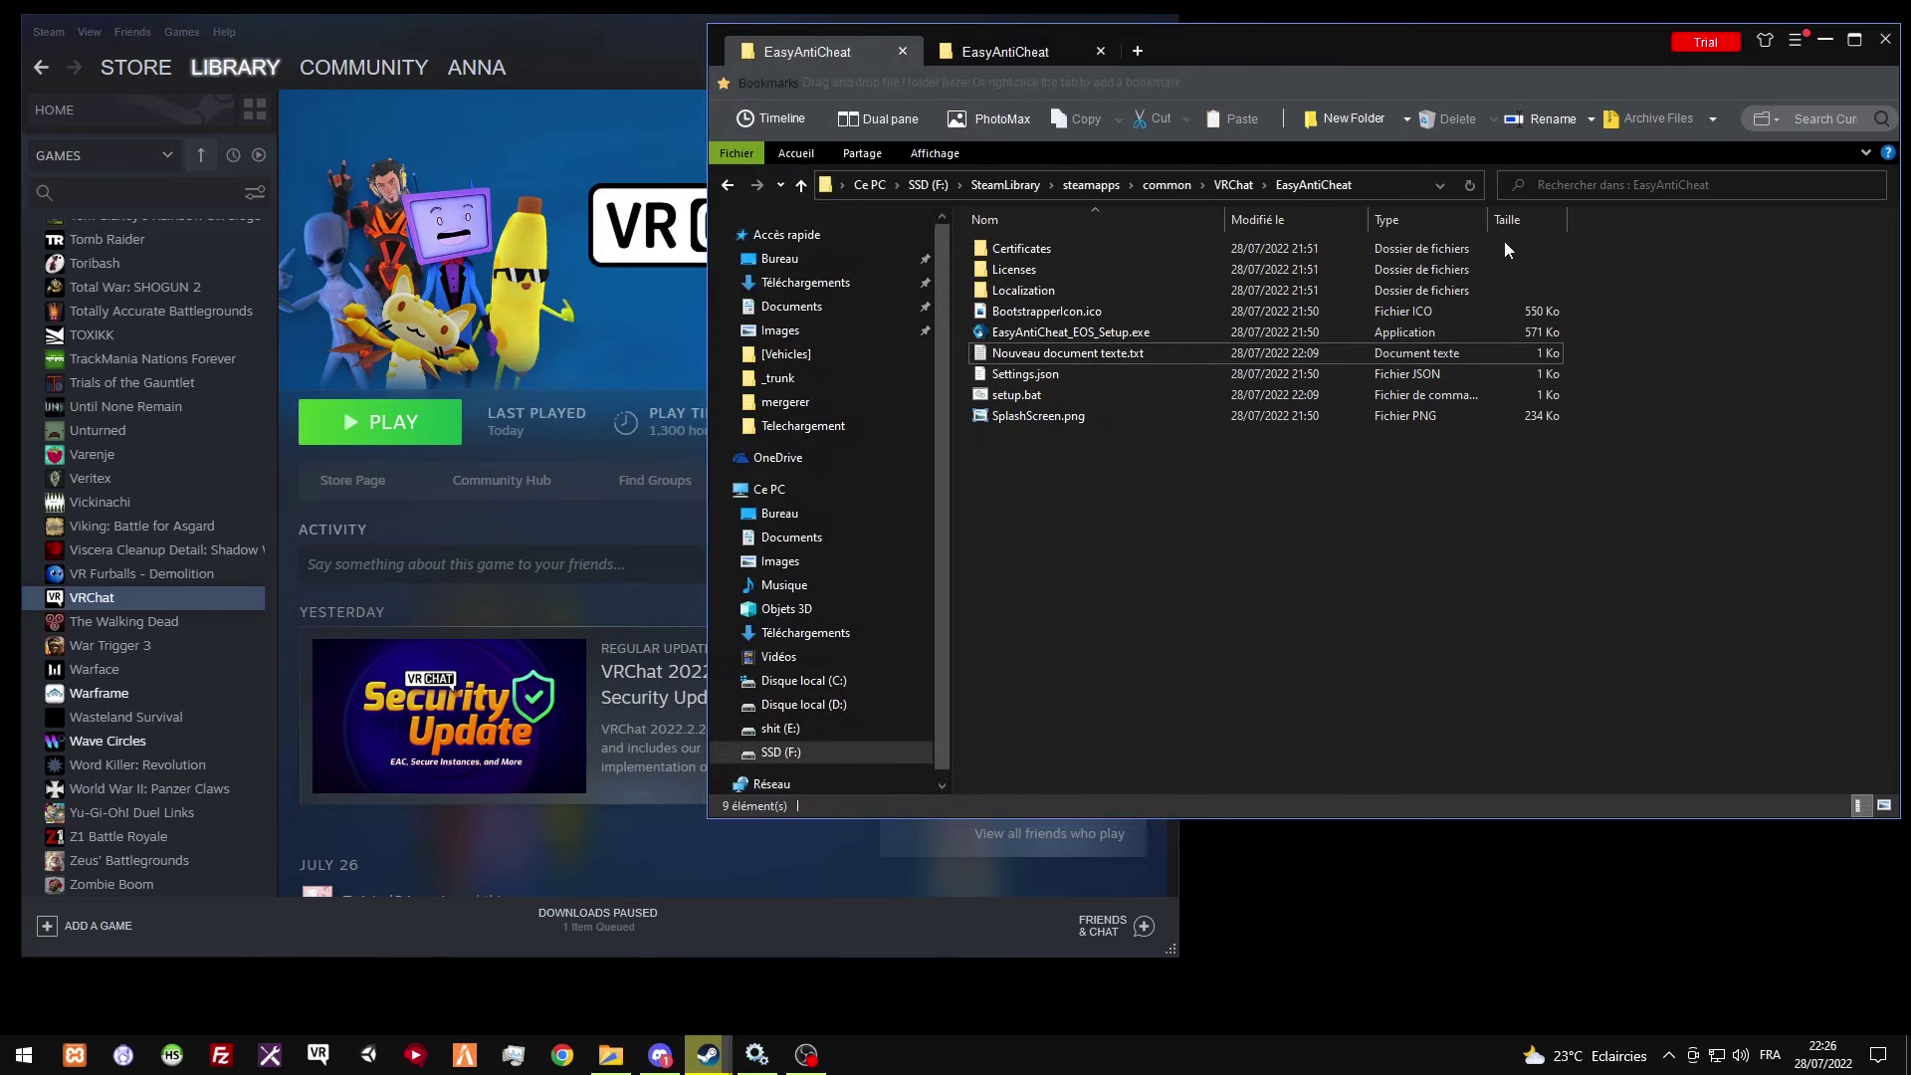
{"action": "left_click_drag", "start_coordinate": [1899, 458], "coordinate": [1629, 447]}
{"action": "left_click_drag", "start_coordinate": [1277, 43], "coordinate": [1550, 38]}
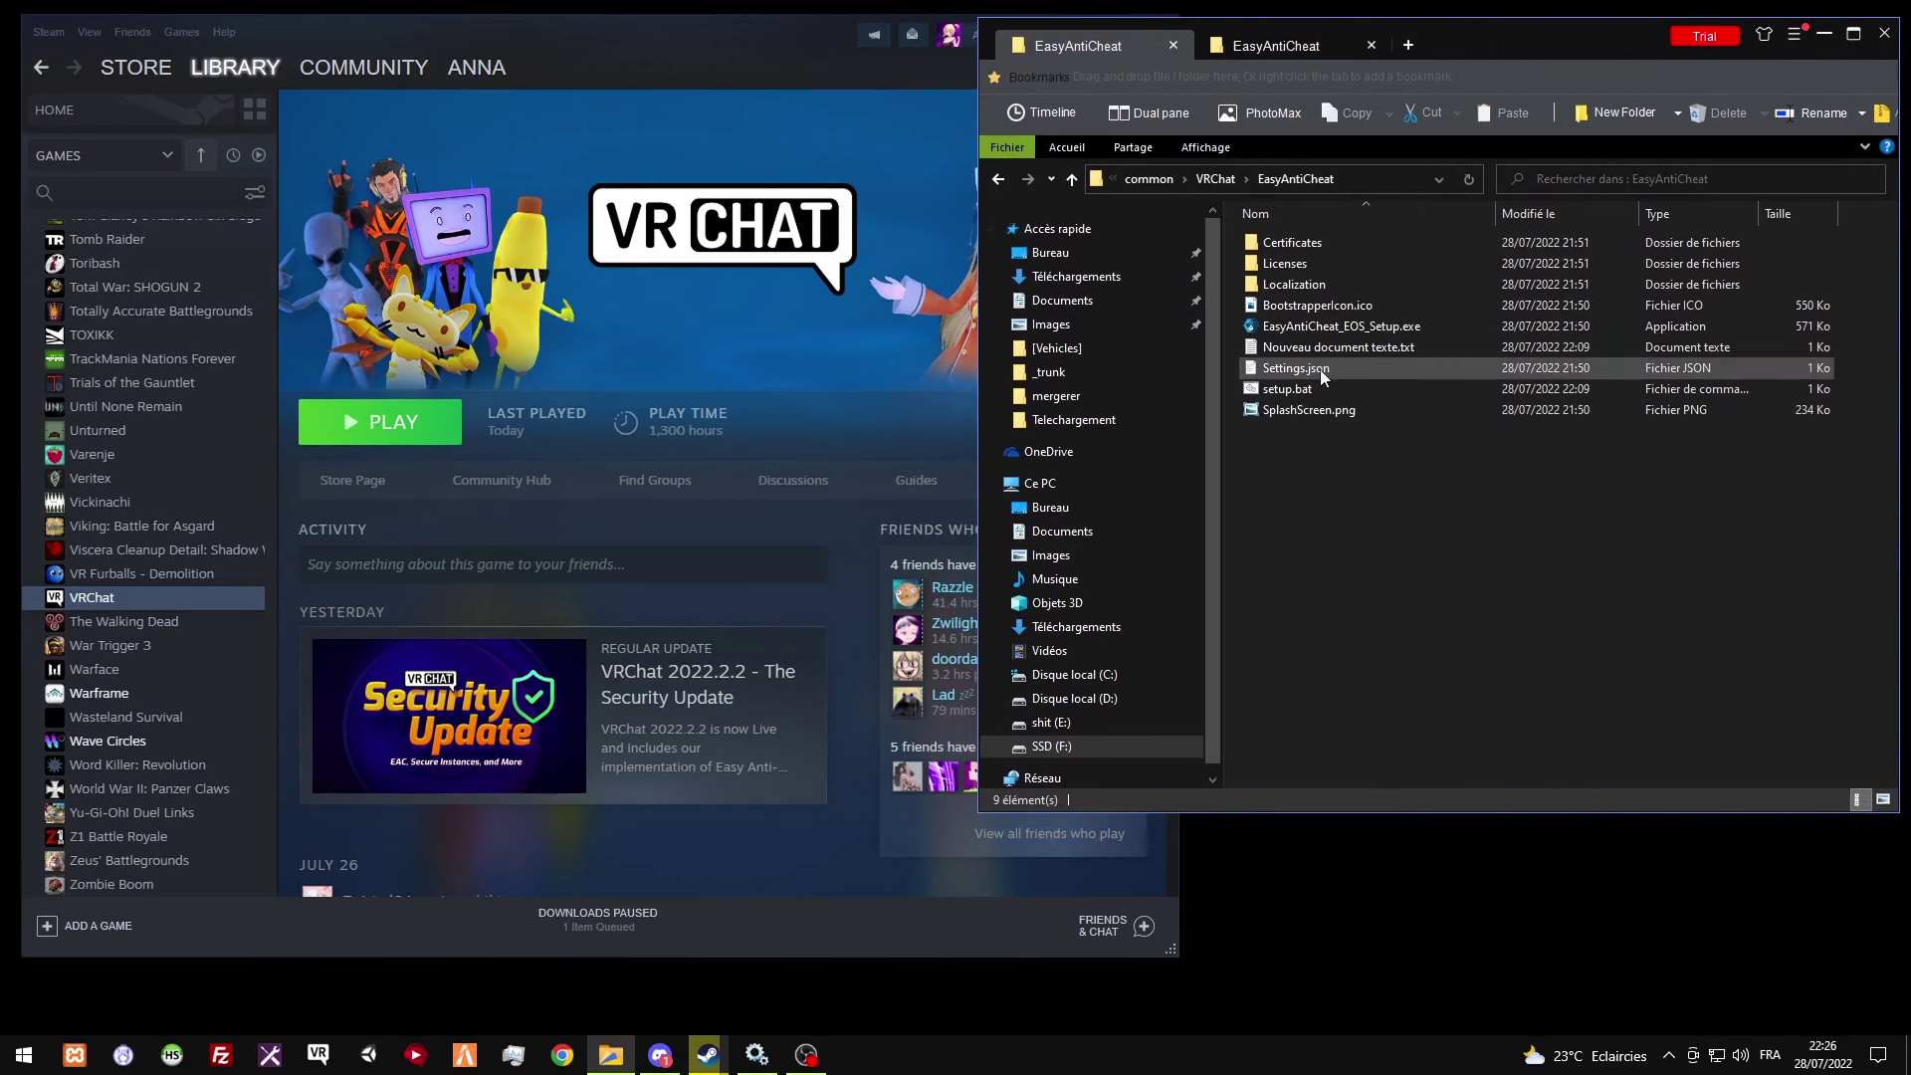
{"action": "left_click", "coordinate": [1343, 324]}
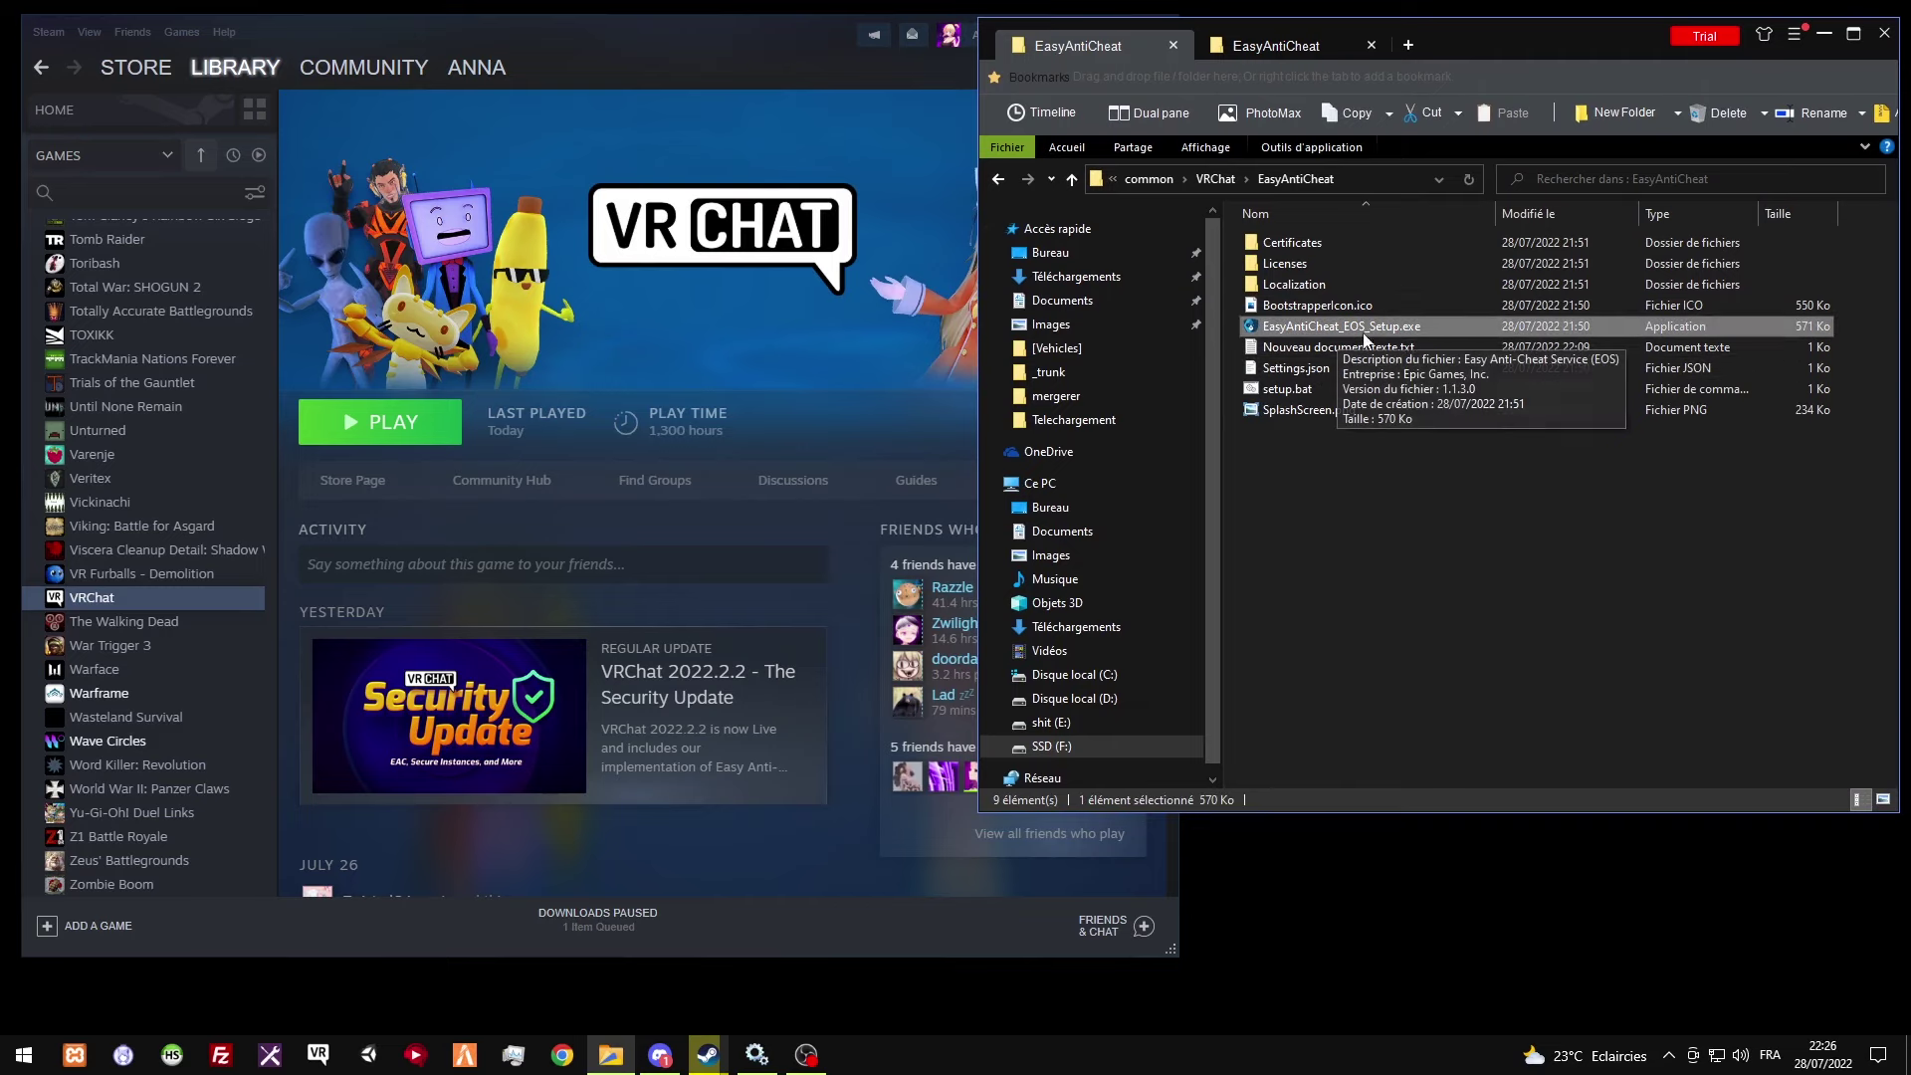